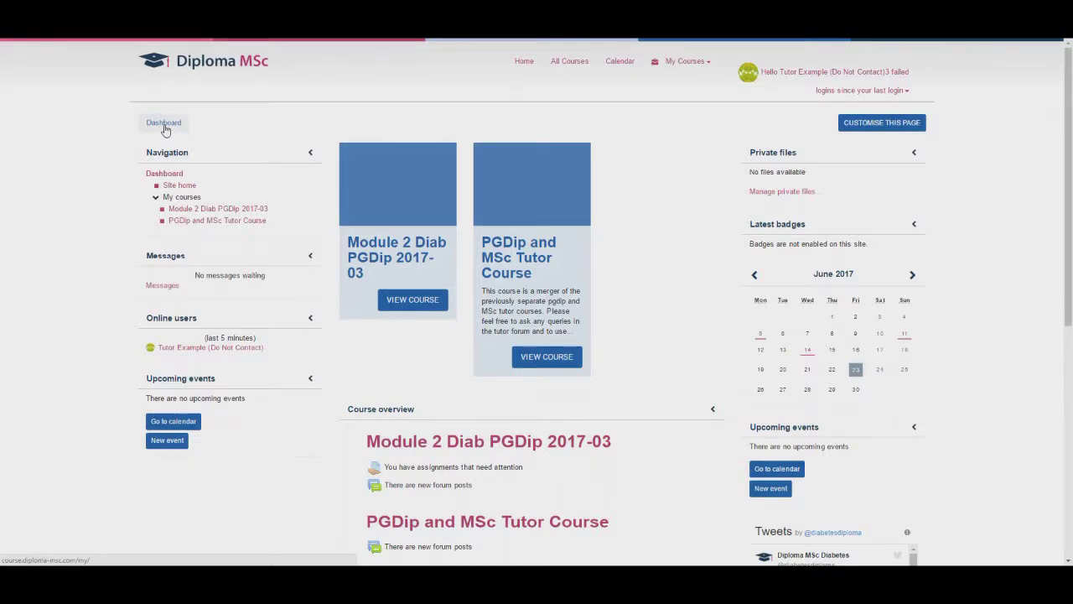
Reload the dashboard and open Module 2 Diab PGDip 2017-03 from My courses.
{"action": "left_click", "coordinate": [164, 124]}
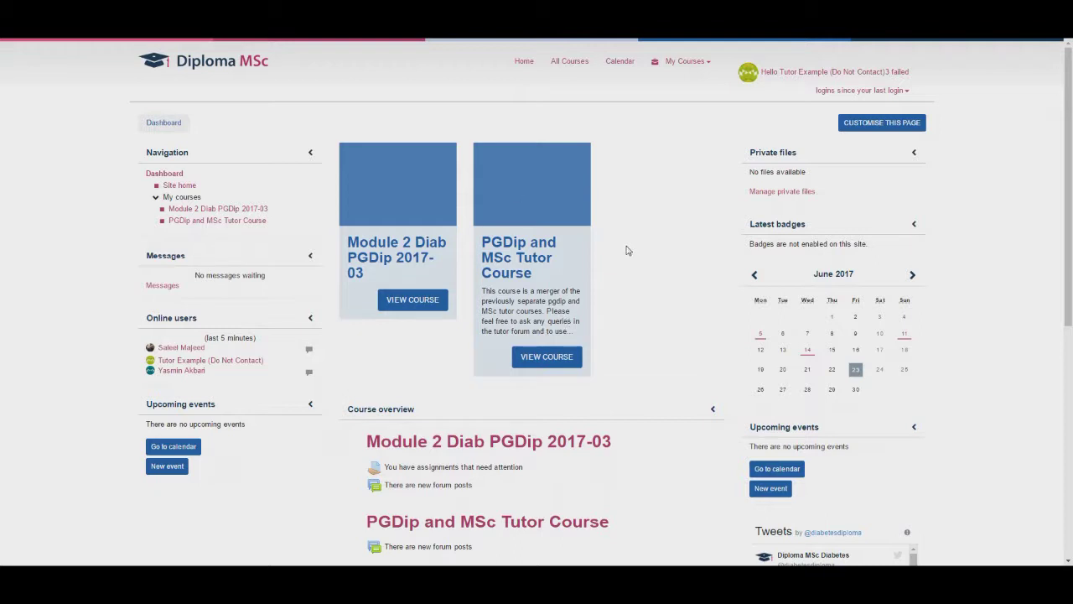
{"action": "left_click", "coordinate": [156, 199]}
{"action": "left_click", "coordinate": [156, 198]}
{"action": "left_click", "coordinate": [215, 210]}
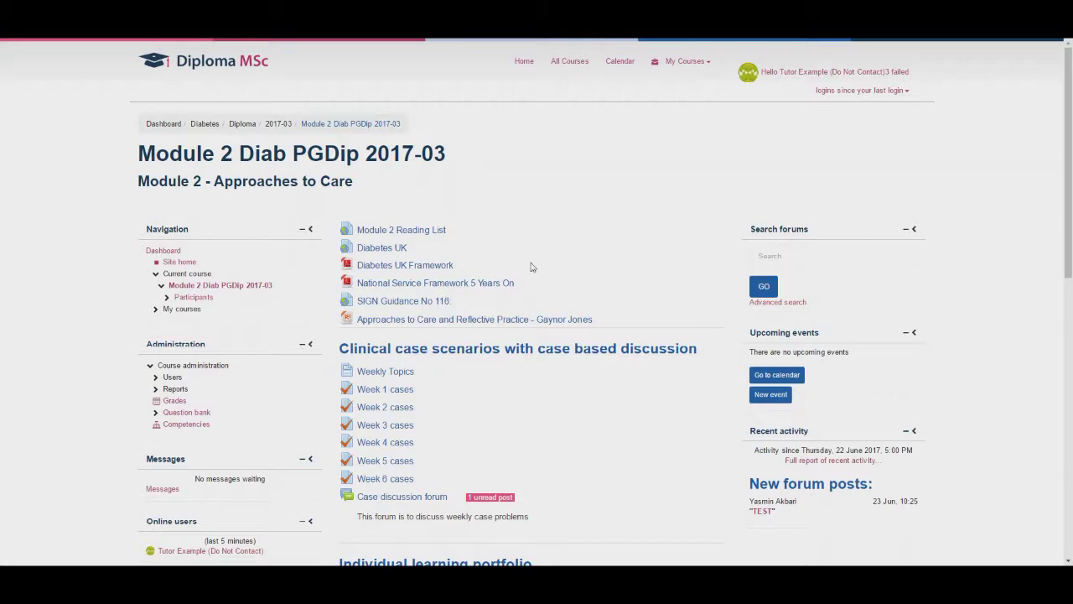
{"action": "left_click", "coordinate": [207, 301]}
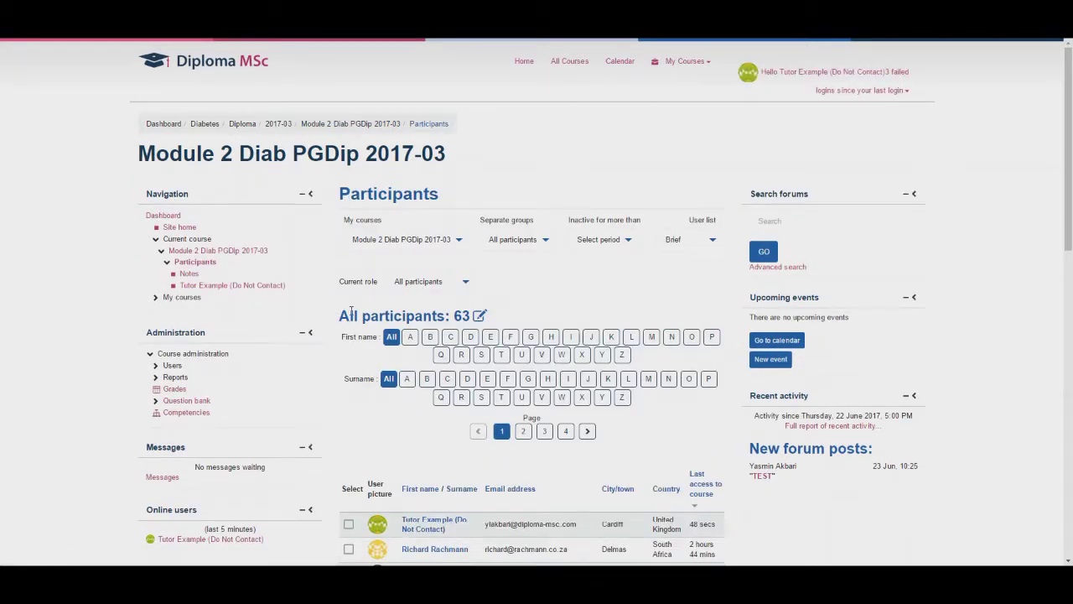
{"action": "scroll", "coordinate": [595, 321], "scroll_direction": "down", "scroll_amount": 2}
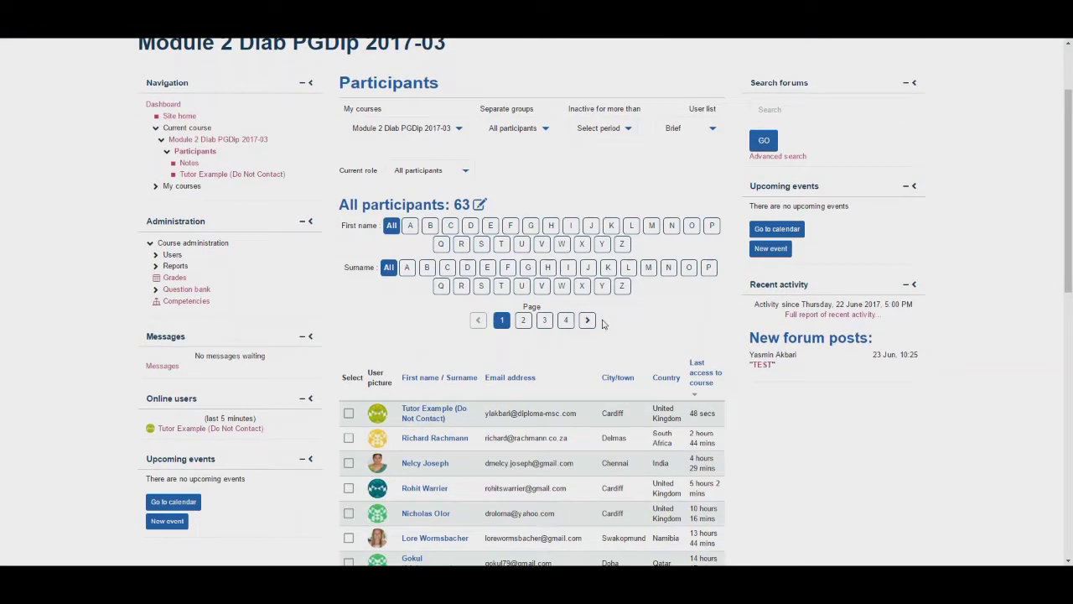
{"action": "scroll", "coordinate": [602, 324], "scroll_direction": "down", "scroll_amount": 1}
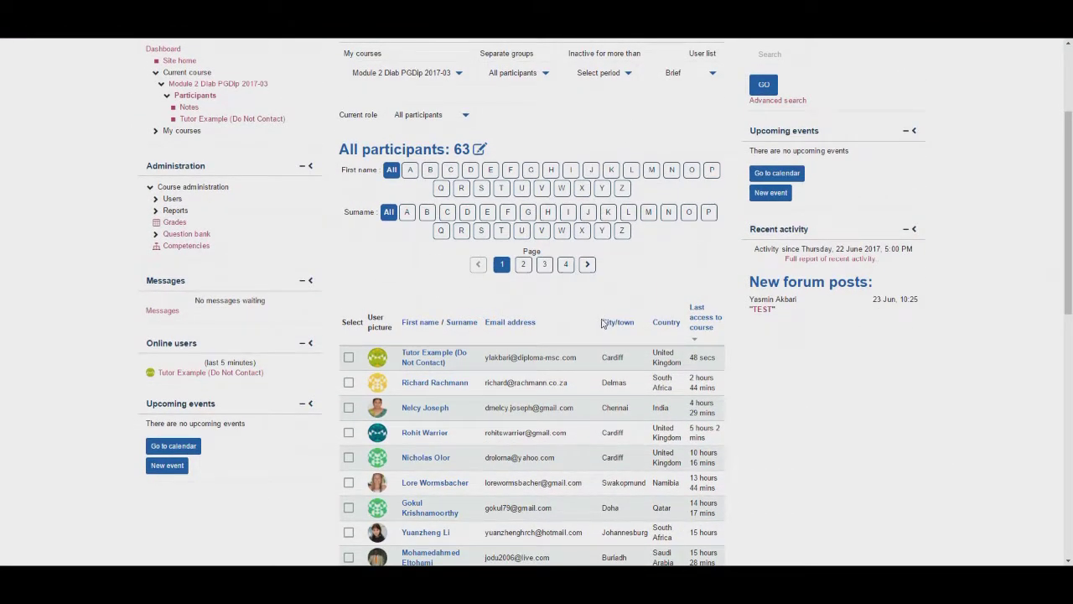
{"action": "scroll", "coordinate": [602, 324], "scroll_direction": "up", "scroll_amount": 2}
{"action": "scroll", "coordinate": [602, 324], "scroll_direction": "up", "scroll_amount": 2}
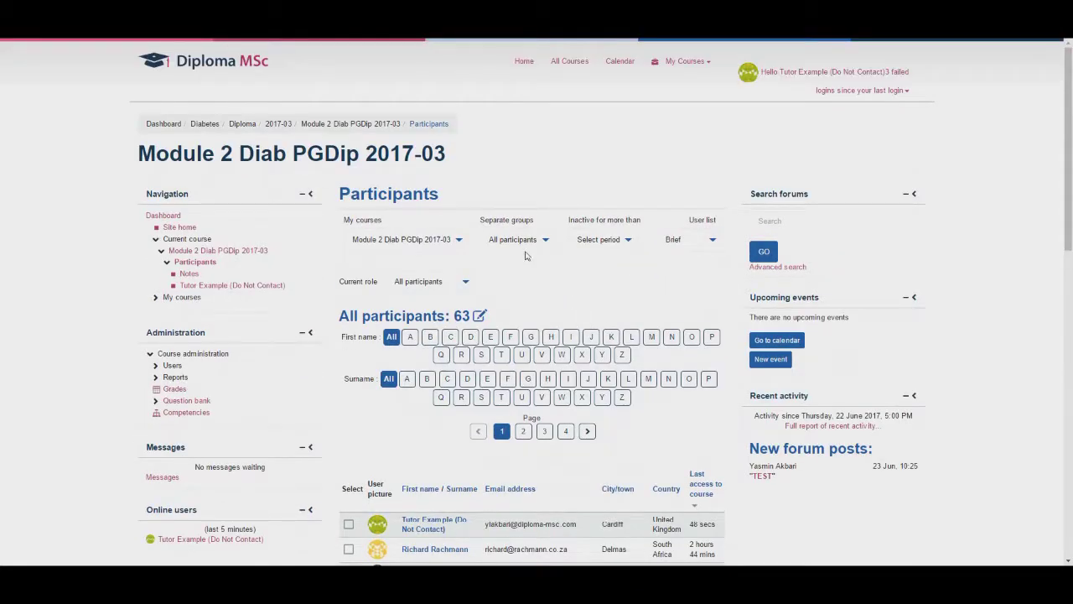
{"action": "left_click", "coordinate": [347, 125]}
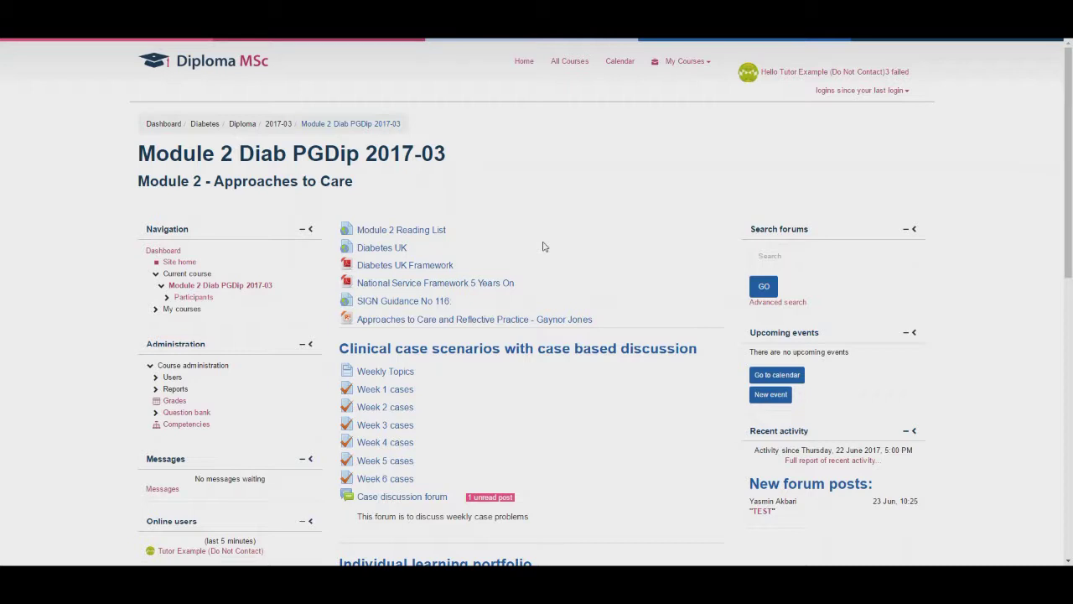
Look at Weekly Topics, then go back to the course and open the Week 1 cases quiz.
{"action": "left_click", "coordinate": [401, 374]}
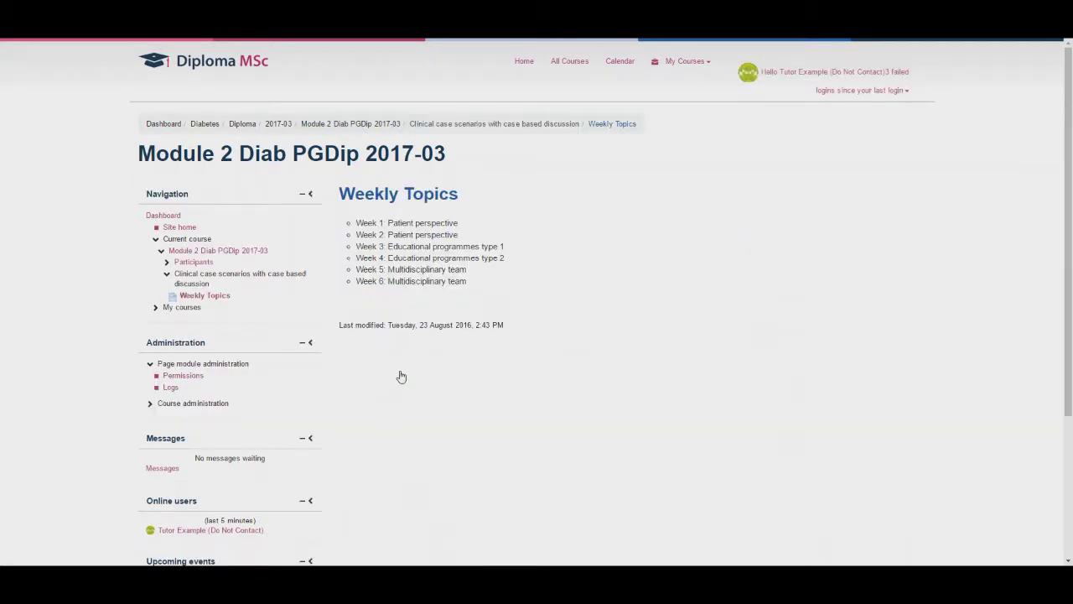
{"action": "left_click", "coordinate": [375, 126]}
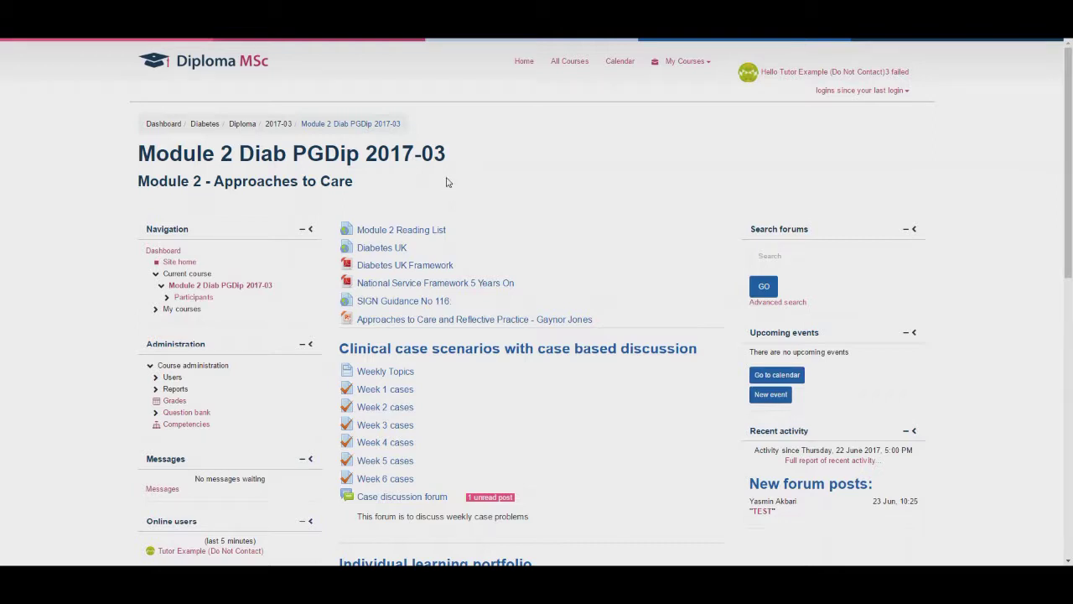
{"action": "left_click", "coordinate": [400, 390]}
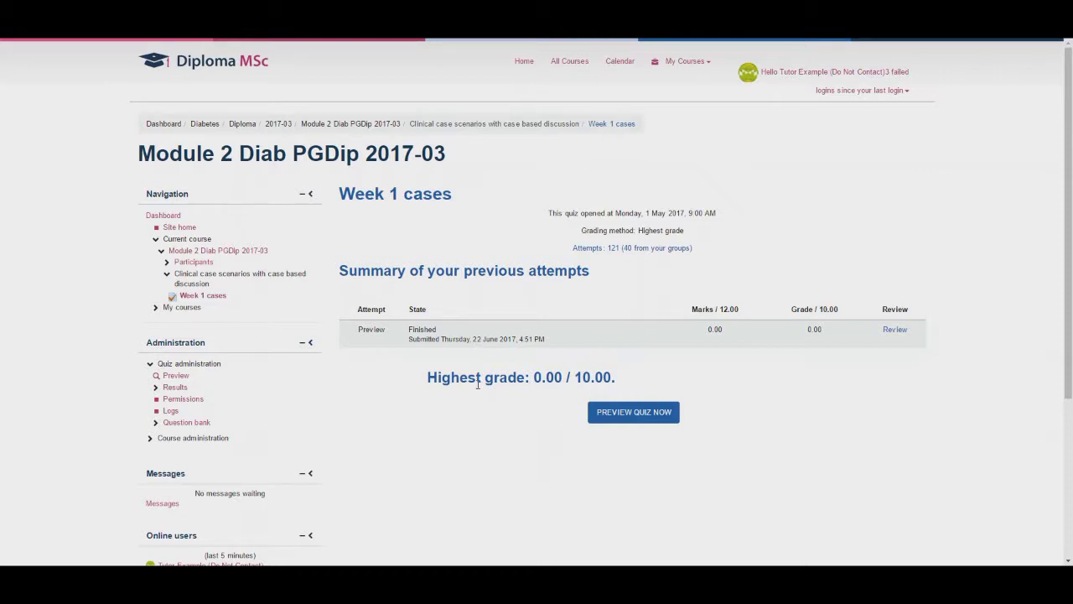
Start a preview of the Week 1 cases quiz and submit it unanswered.
{"action": "left_click", "coordinate": [176, 379]}
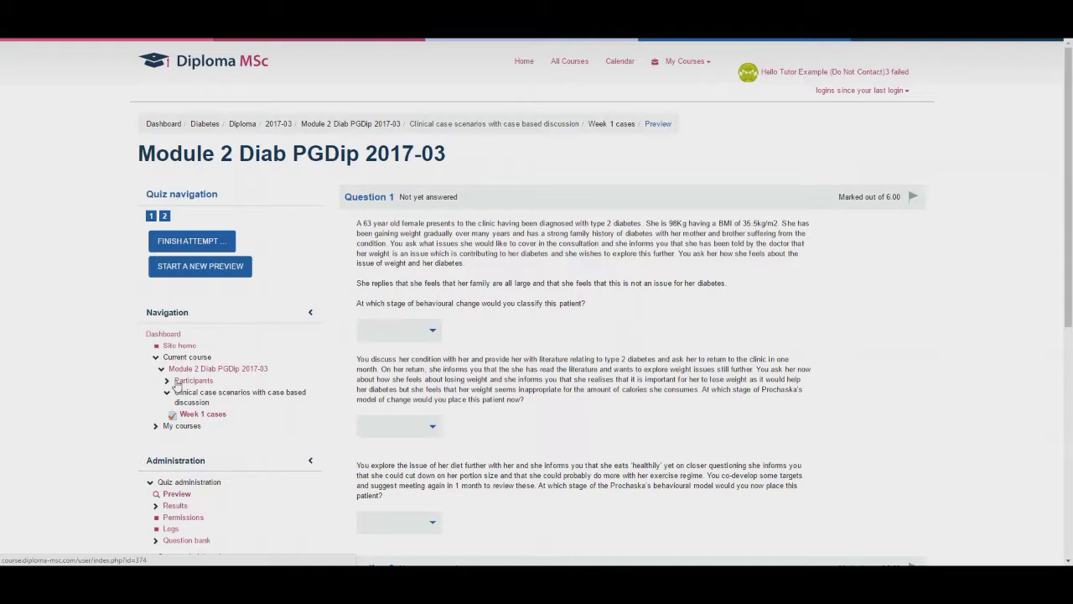
{"action": "scroll", "coordinate": [486, 314], "scroll_direction": "down", "scroll_amount": 5}
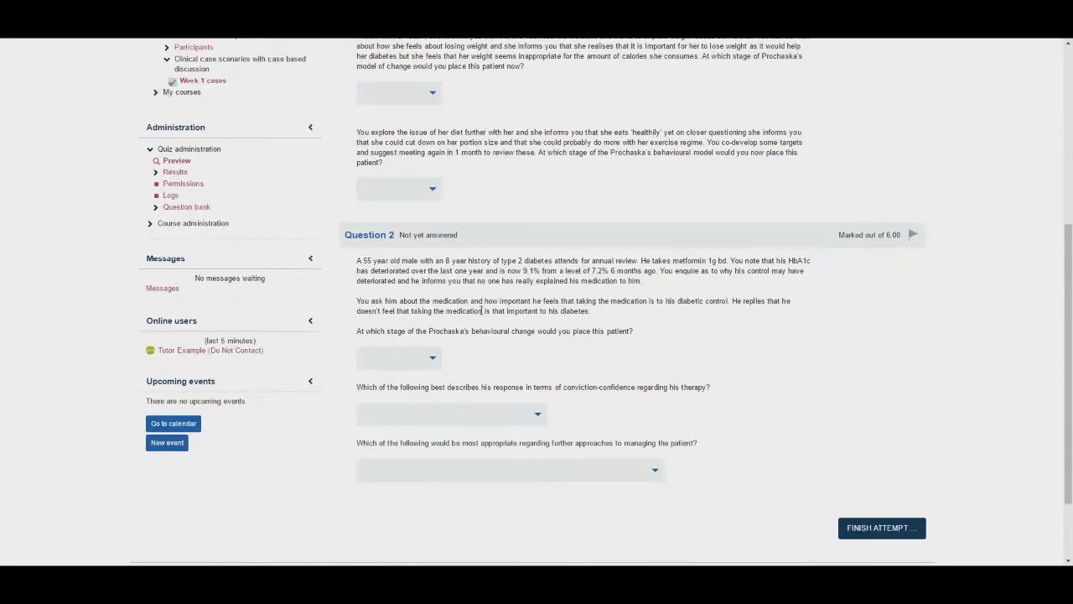
{"action": "left_click", "coordinate": [871, 434]}
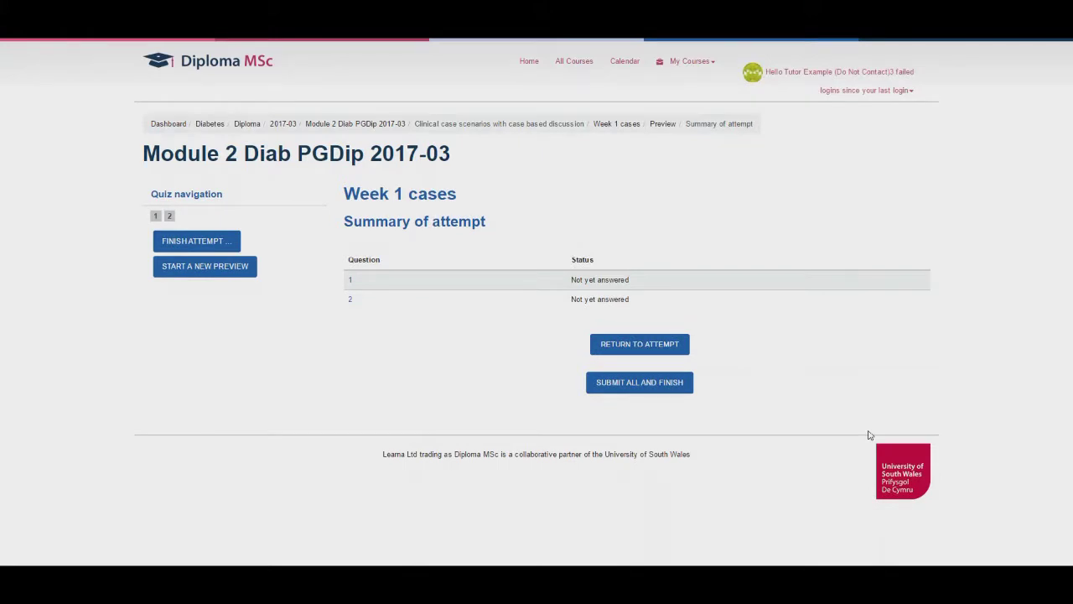
{"action": "left_click", "coordinate": [635, 384]}
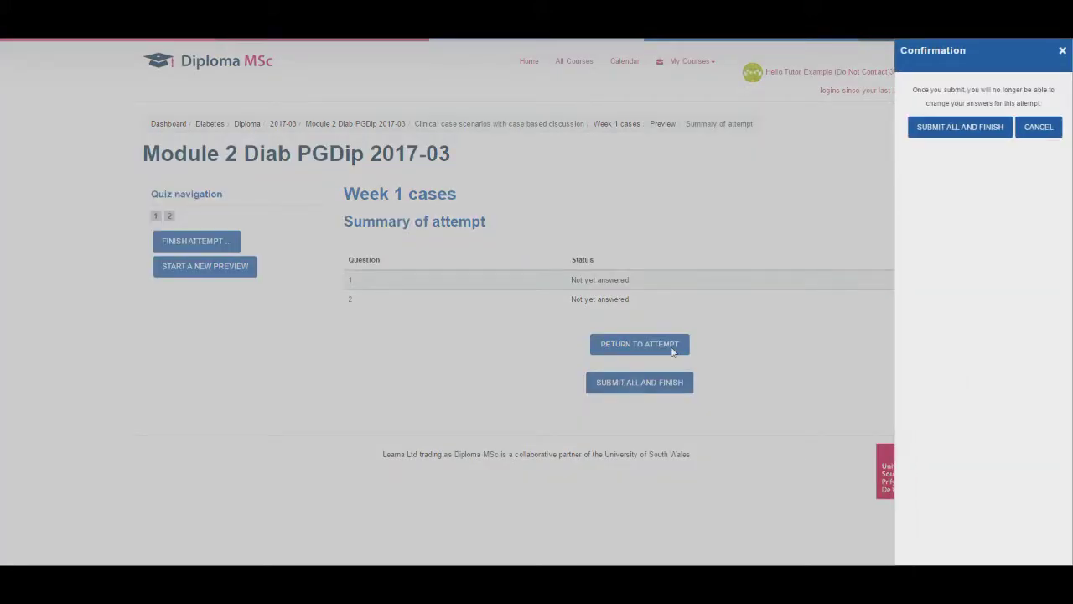
{"action": "left_click", "coordinate": [928, 130]}
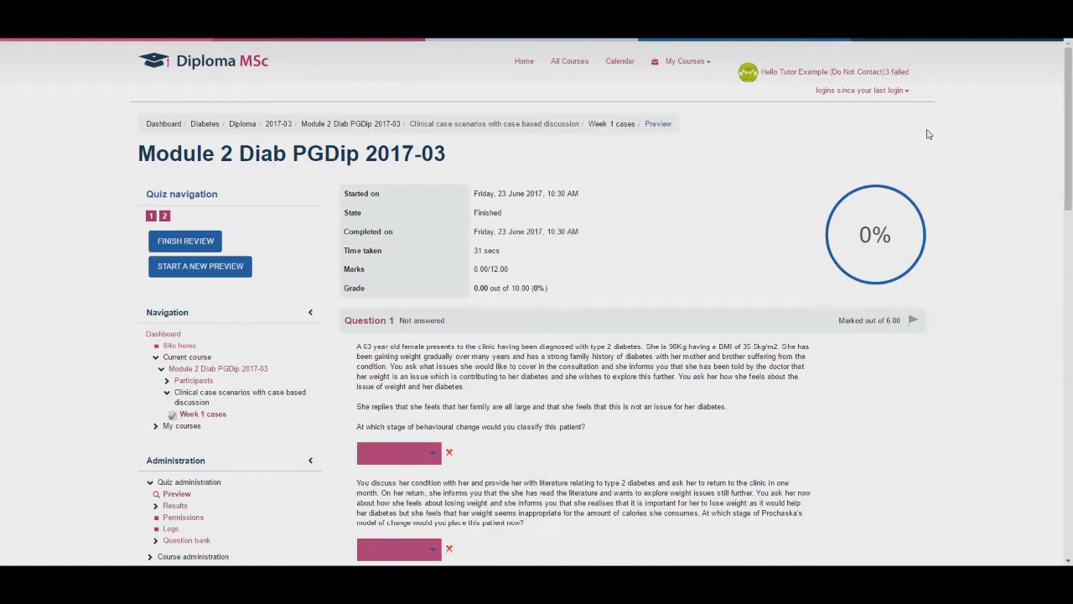
Read through the 0% review's case explanations and finish the review.
{"action": "scroll", "coordinate": [668, 198], "scroll_direction": "down", "scroll_amount": 1}
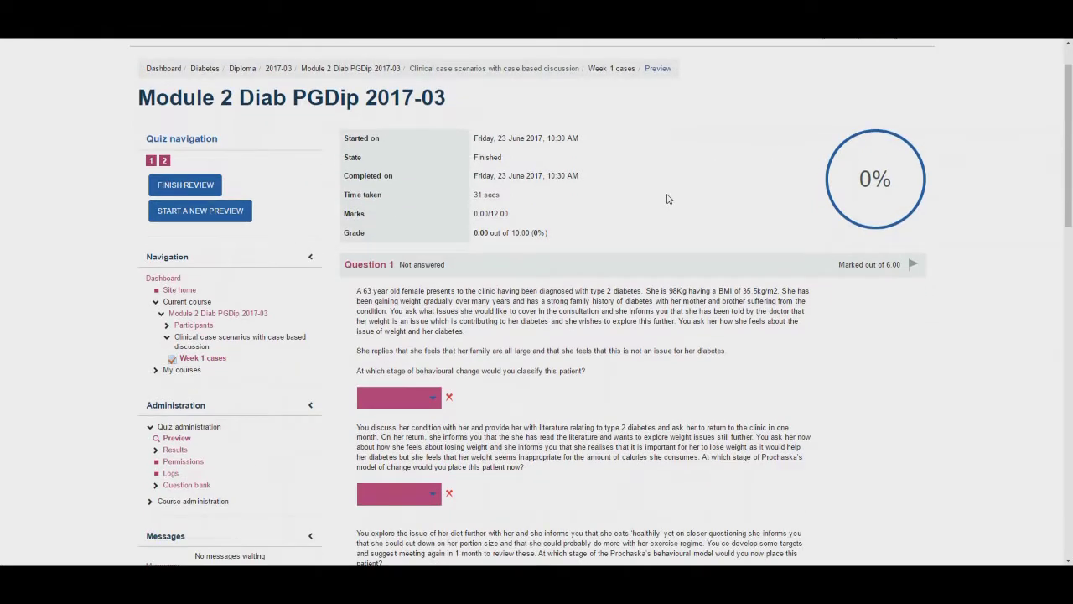
{"action": "mouse_move", "coordinate": [449, 399]}
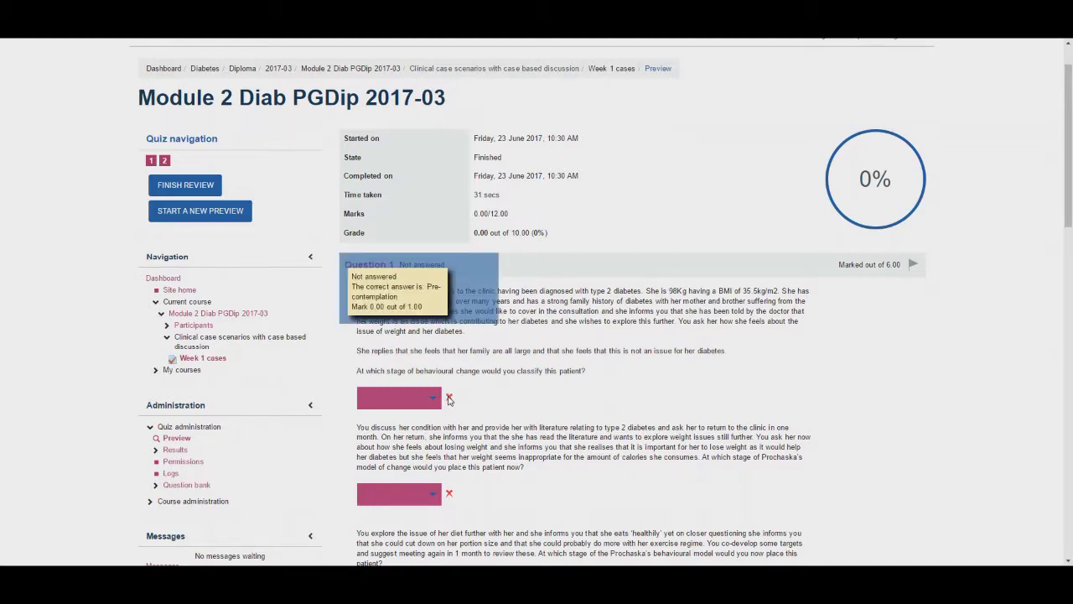
{"action": "scroll", "coordinate": [583, 335], "scroll_direction": "down", "scroll_amount": 7}
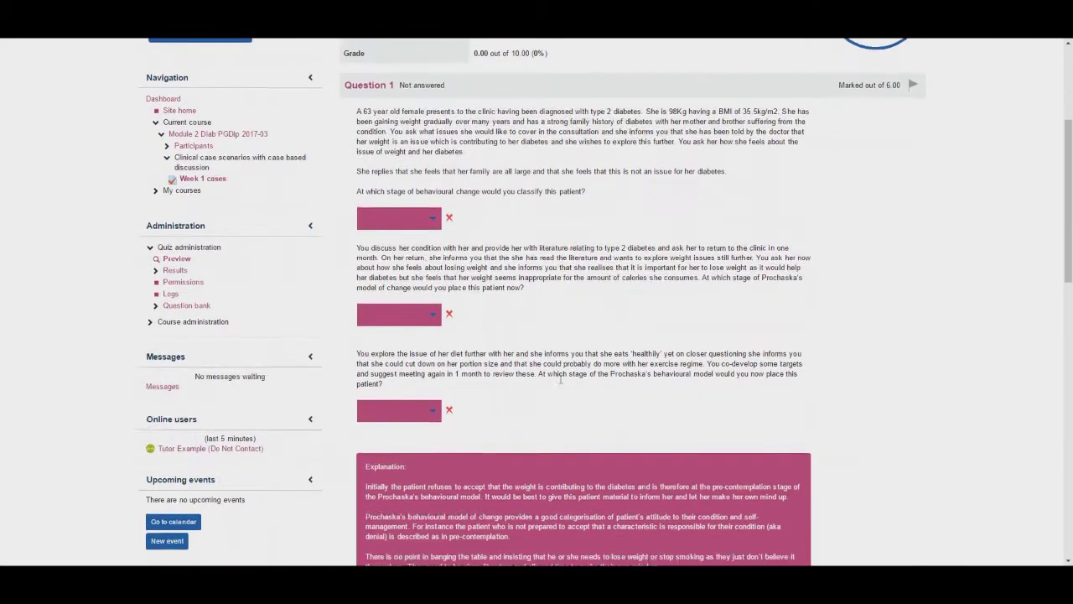
{"action": "scroll", "coordinate": [584, 302], "scroll_direction": "down", "scroll_amount": 1}
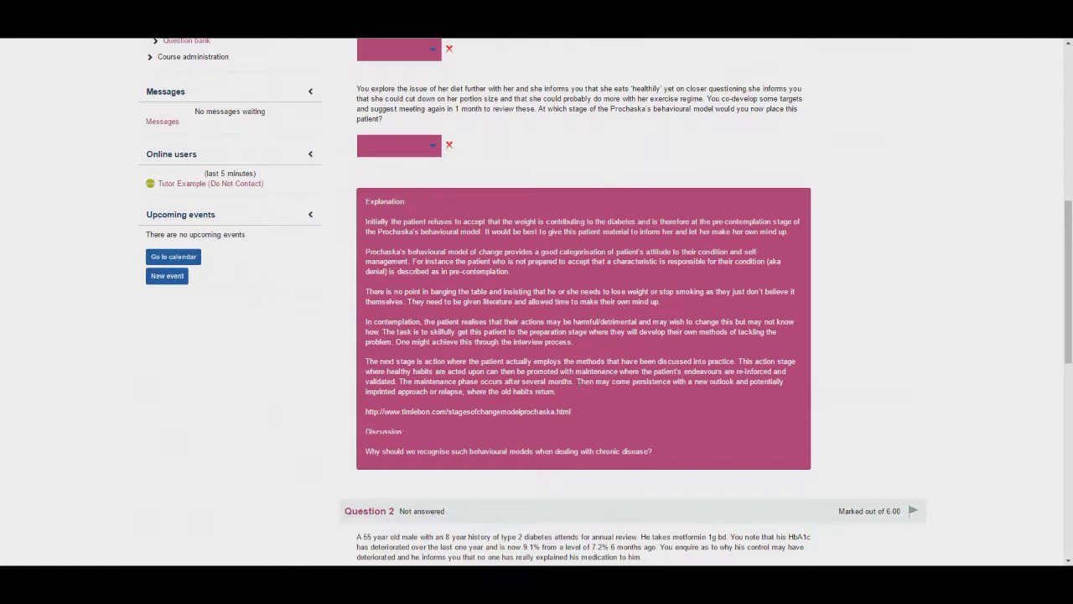
{"action": "scroll", "coordinate": [587, 367], "scroll_direction": "down", "scroll_amount": 8}
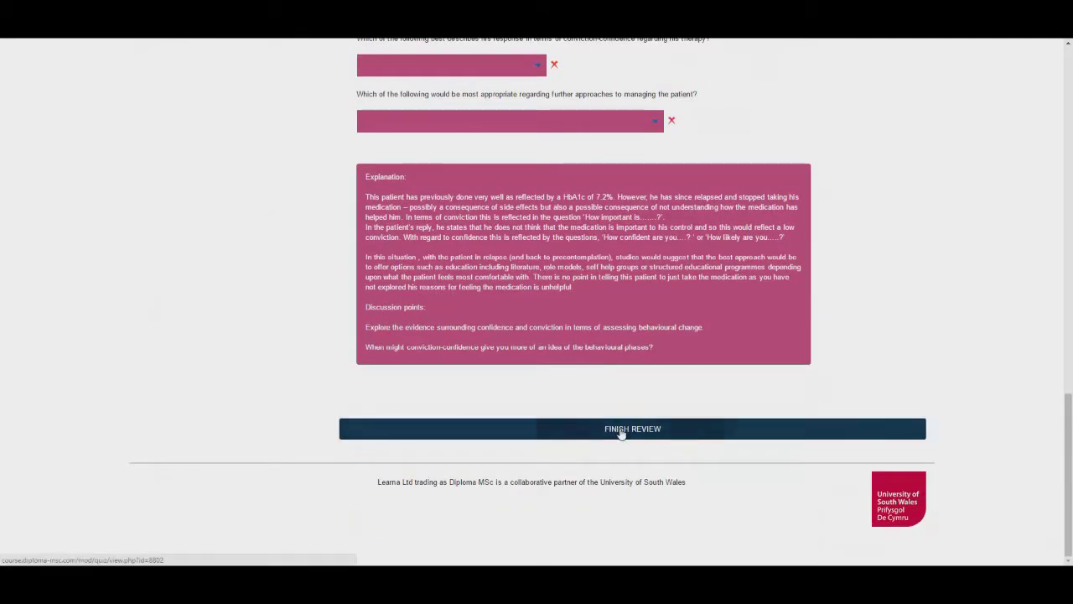
{"action": "left_click", "coordinate": [620, 430]}
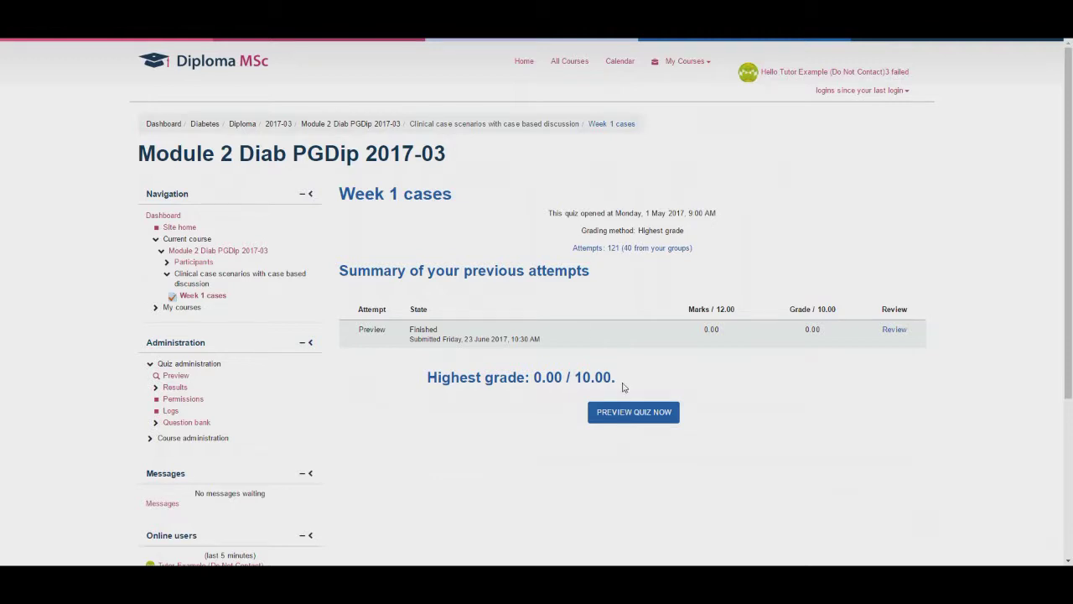
Open the Case discussion forum and filter it to the D2-2017-03 group.
{"action": "left_click", "coordinate": [377, 126]}
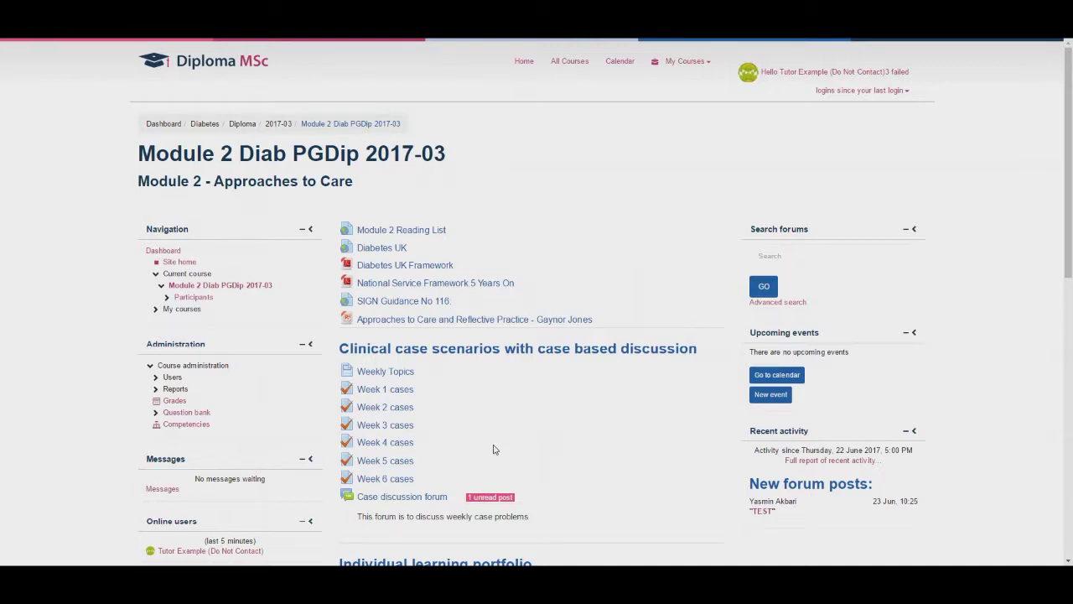
{"action": "left_click", "coordinate": [437, 503]}
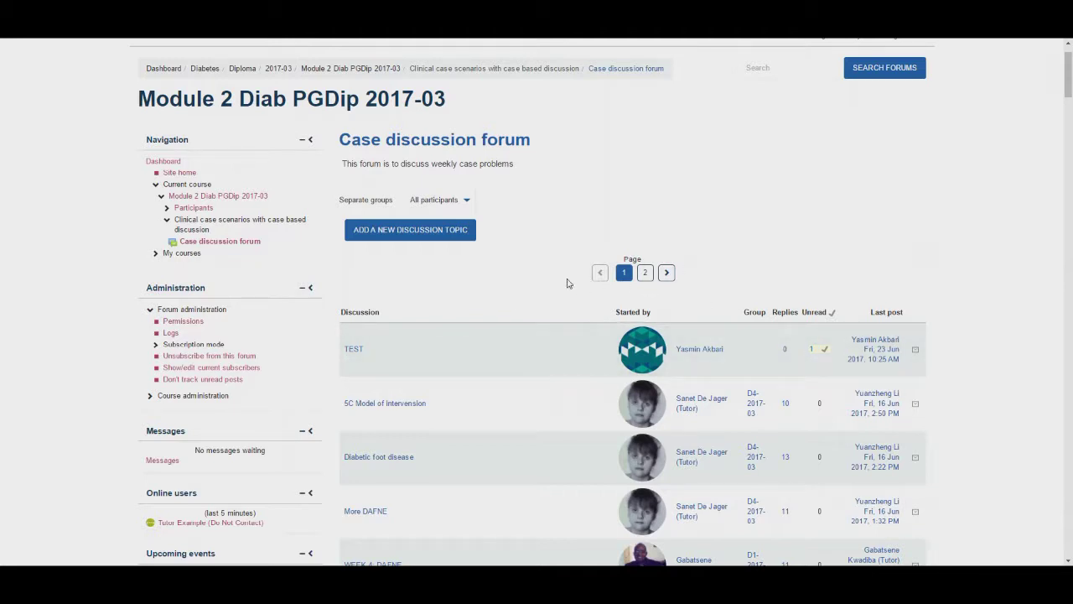
{"action": "left_click", "coordinate": [454, 206]}
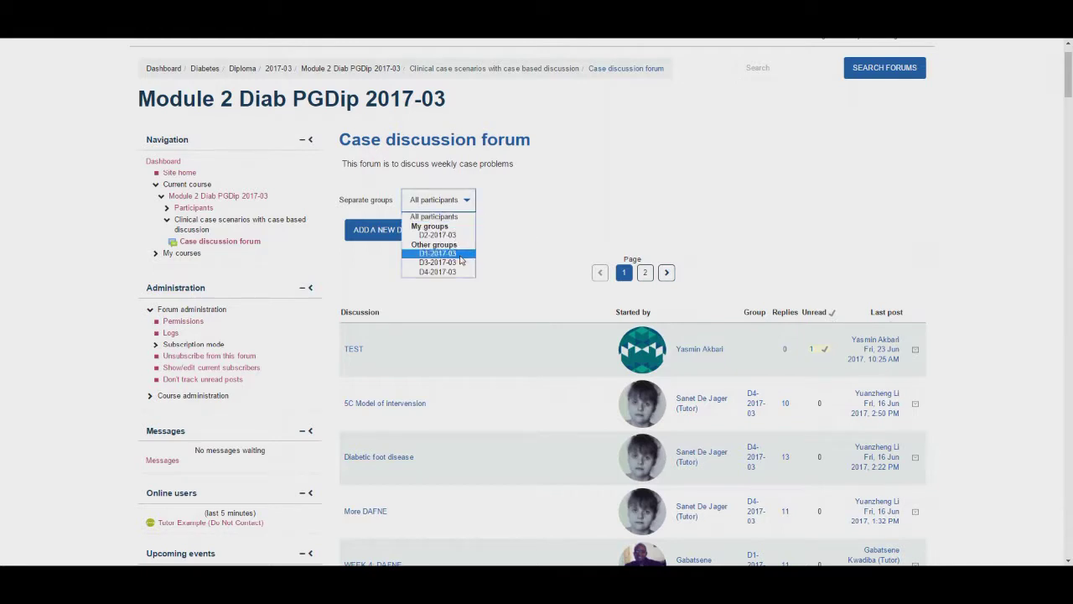
{"action": "left_click", "coordinate": [451, 236]}
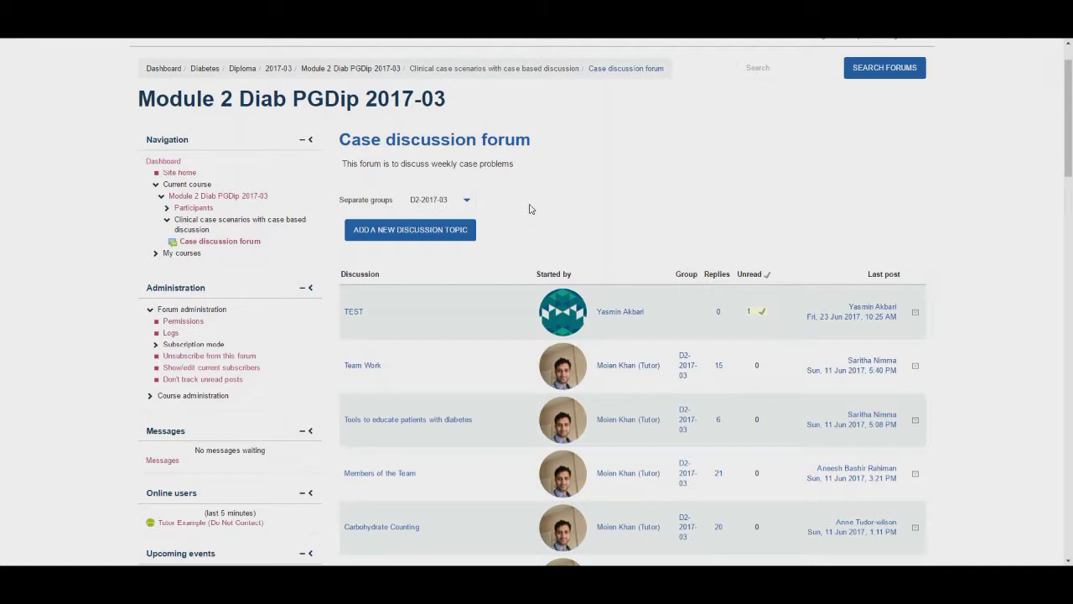
Begin a new discussion, set its group to D4-2017-03, then cancel the post.
{"action": "left_click", "coordinate": [444, 235]}
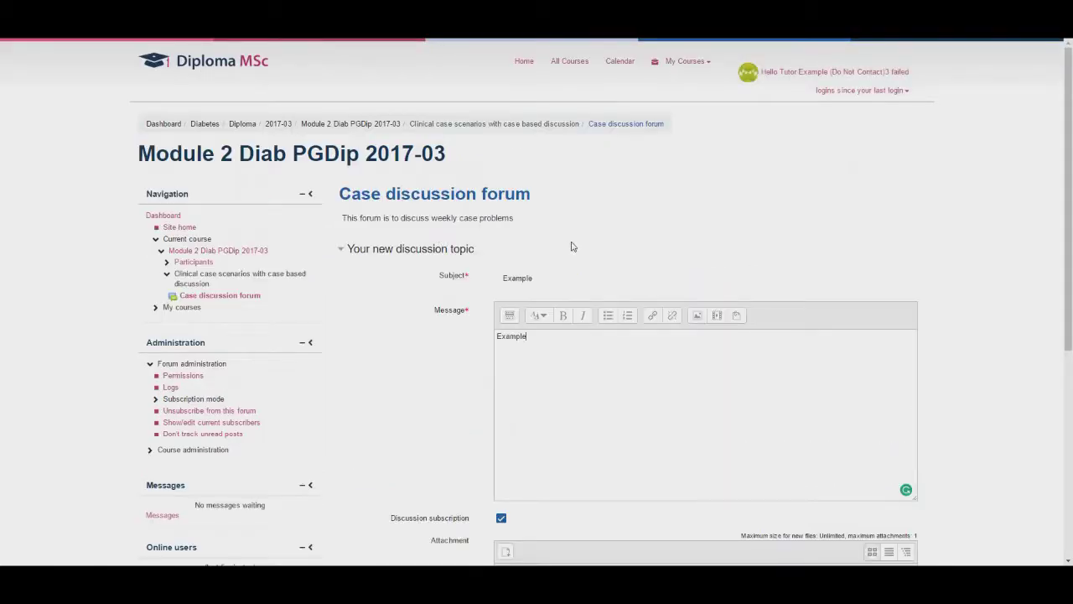
{"action": "scroll", "coordinate": [564, 260], "scroll_direction": "down", "scroll_amount": 3}
{"action": "scroll", "coordinate": [560, 275], "scroll_direction": "down", "scroll_amount": 1}
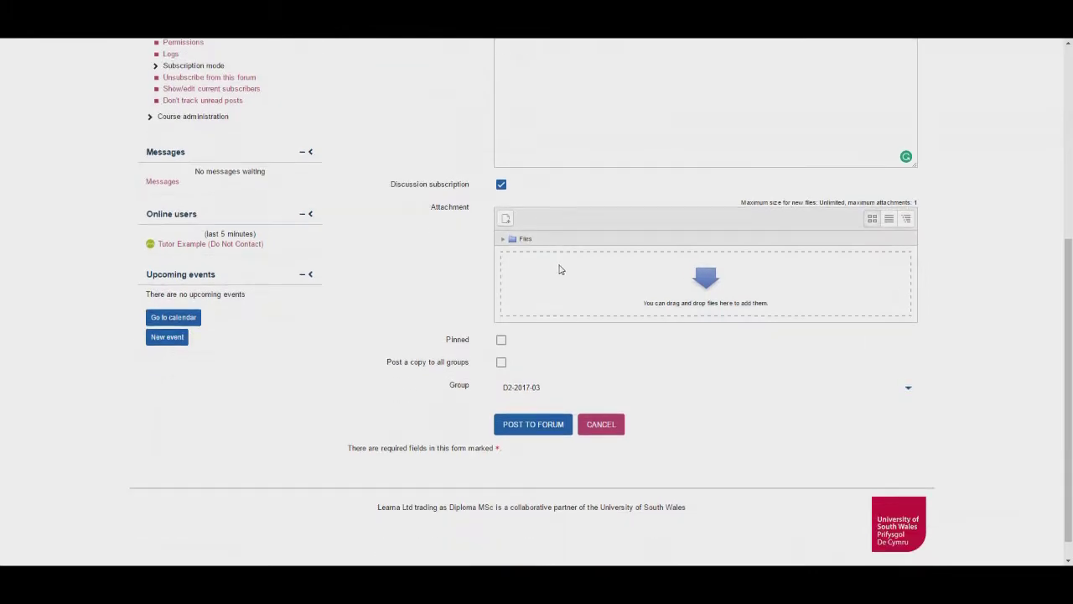
{"action": "left_click", "coordinate": [551, 388]}
{"action": "left_click", "coordinate": [537, 441]}
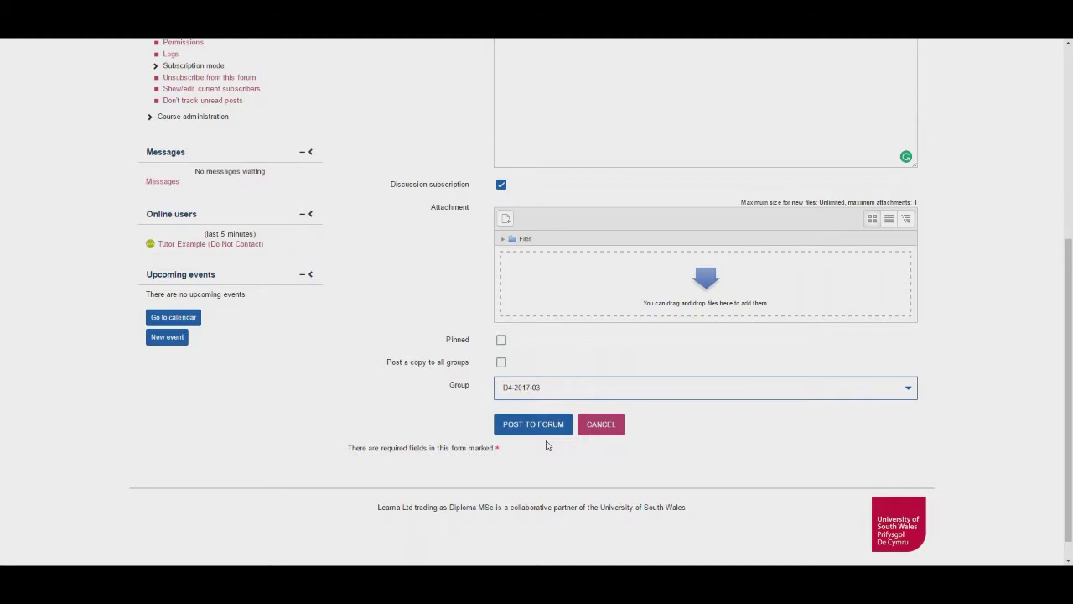
{"action": "left_click", "coordinate": [550, 424]}
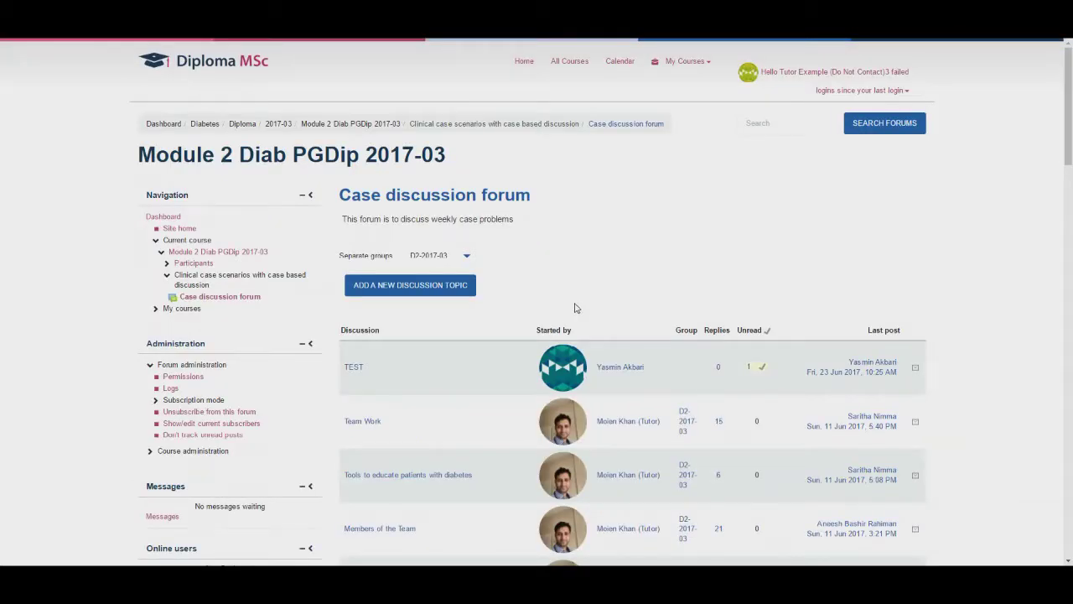
Open the TEST discussion and keep its replies displayed in nested form.
{"action": "left_click", "coordinate": [353, 369]}
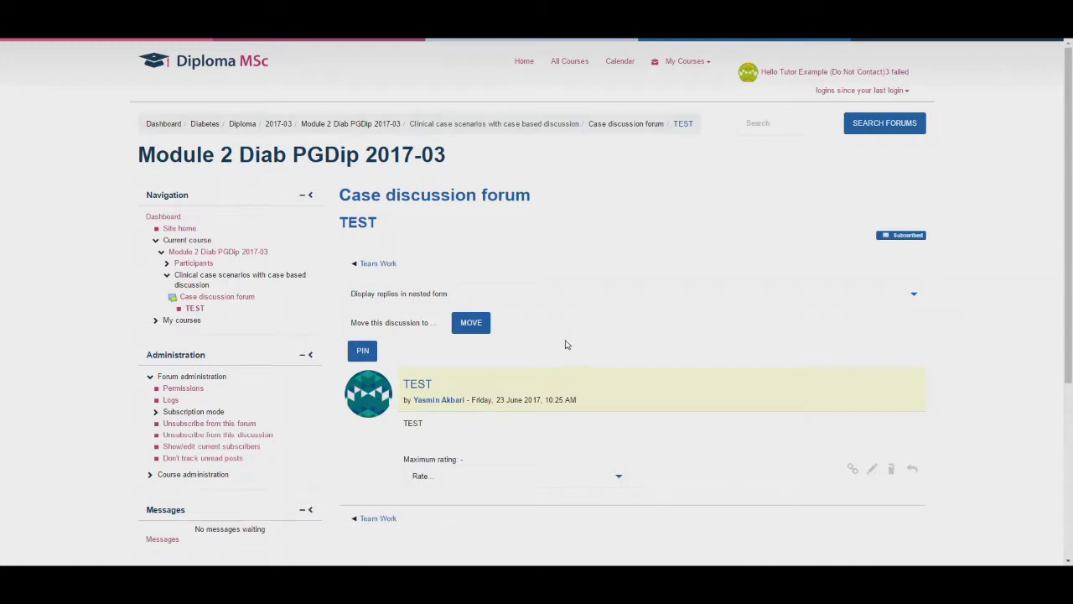
{"action": "left_click", "coordinate": [537, 298]}
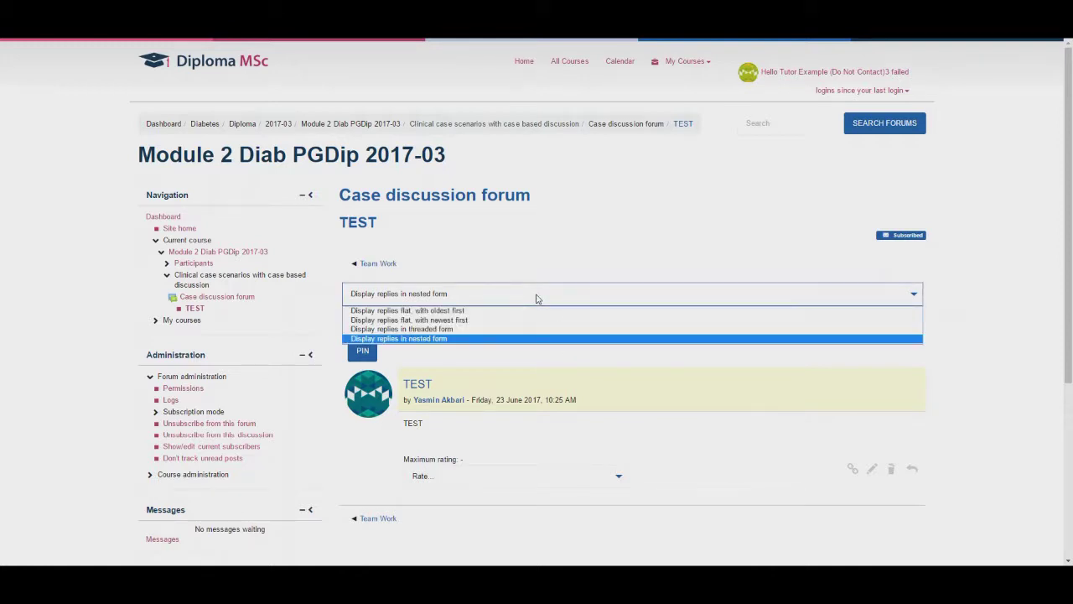
{"action": "left_click", "coordinate": [538, 293]}
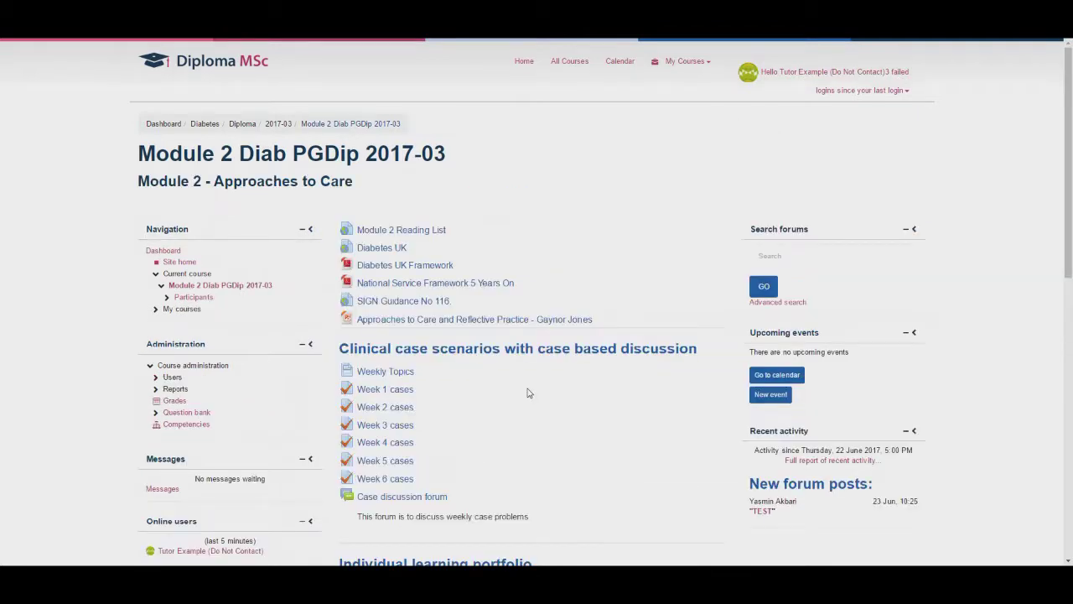
Open the Learning journal or portfolio assignment with group D2-2017-03 selected.
{"action": "scroll", "coordinate": [529, 391], "scroll_direction": "down", "scroll_amount": 5}
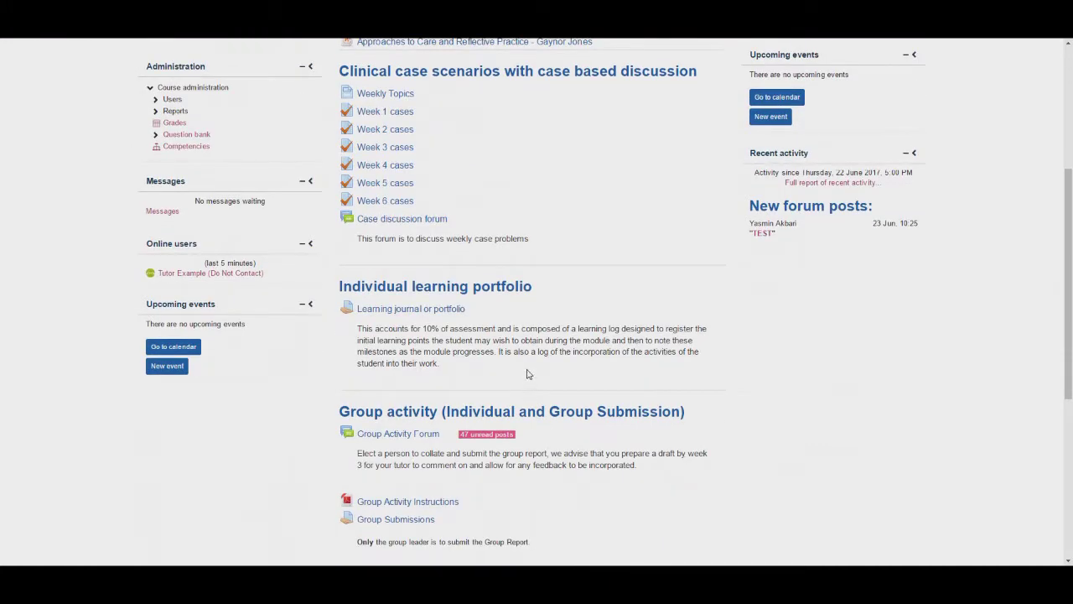
{"action": "left_click", "coordinate": [443, 310]}
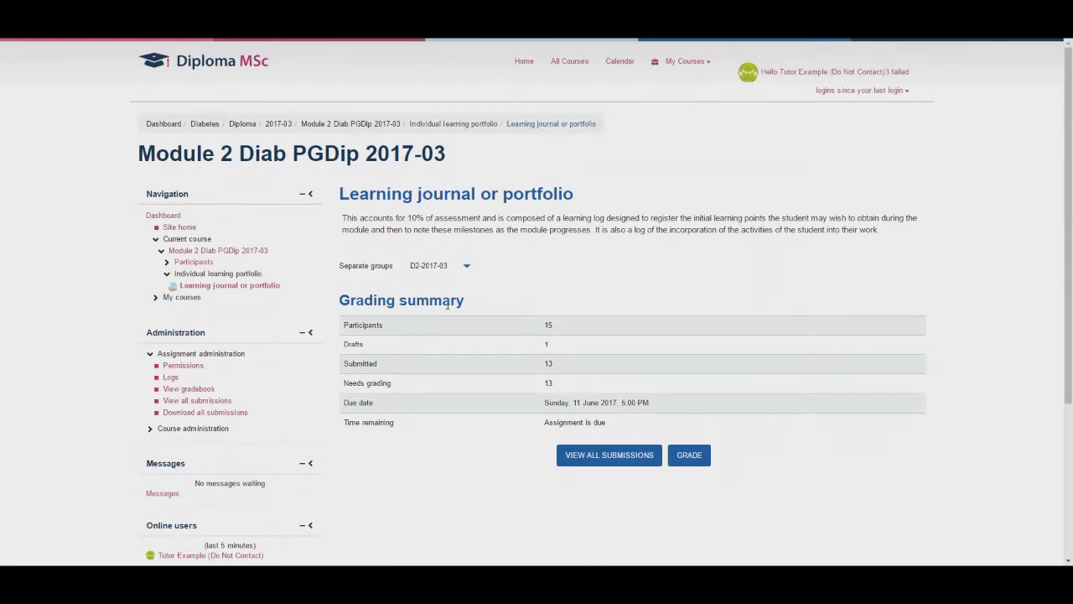
{"action": "left_click", "coordinate": [459, 268]}
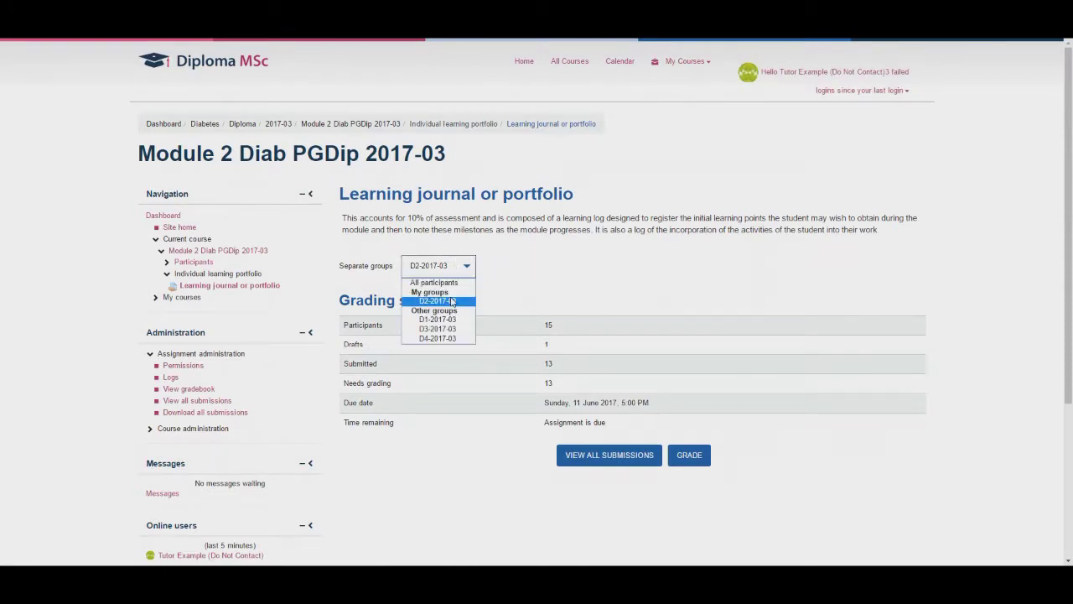
{"action": "left_click", "coordinate": [453, 300]}
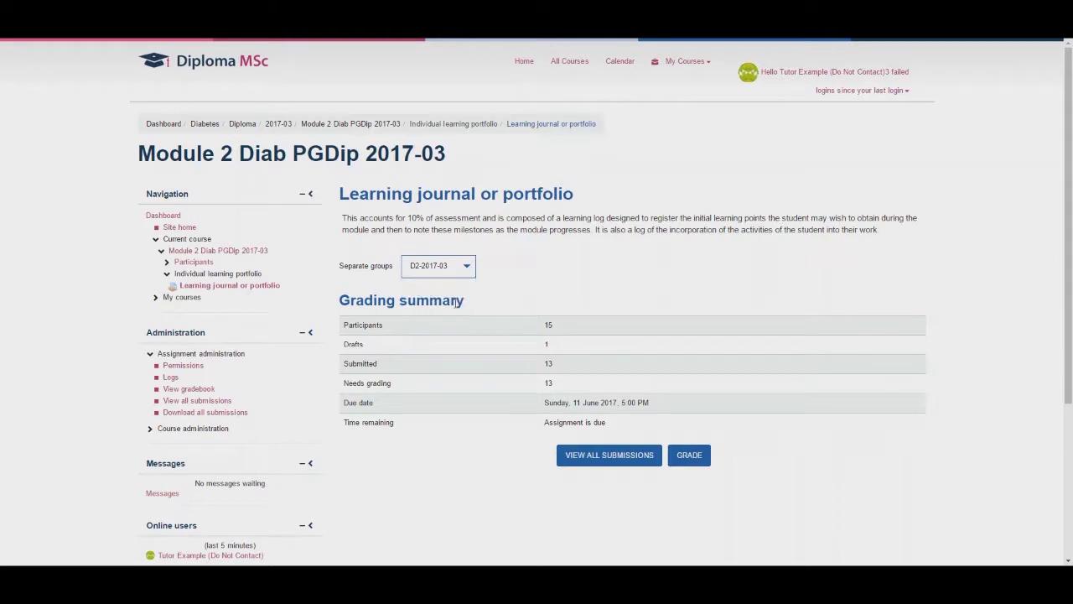
View all submissions and read the first student's full online text journal.
{"action": "left_click", "coordinate": [609, 455]}
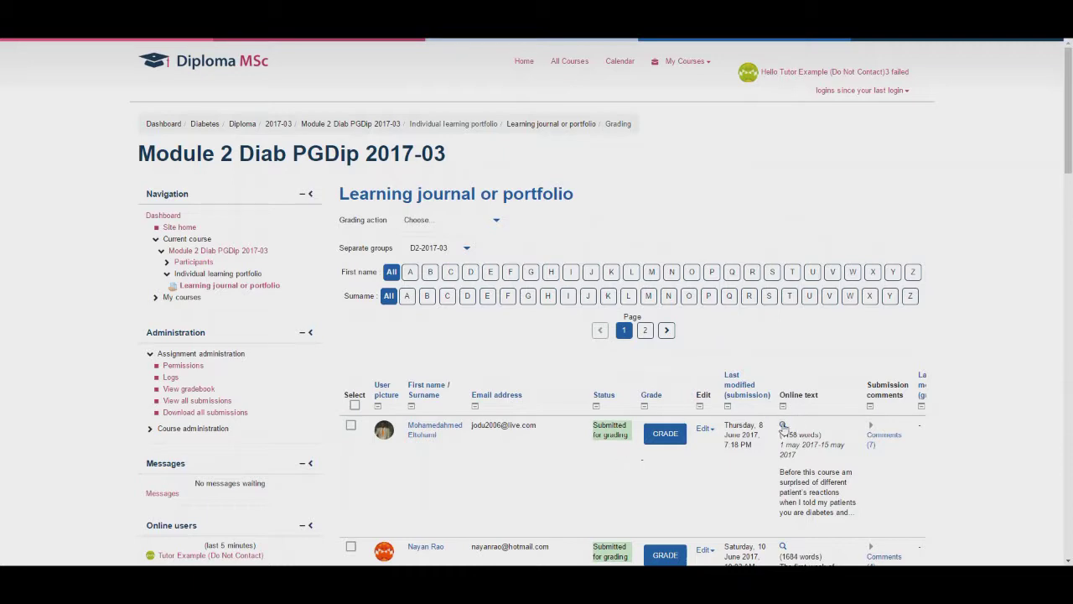
{"action": "left_click", "coordinate": [783, 425]}
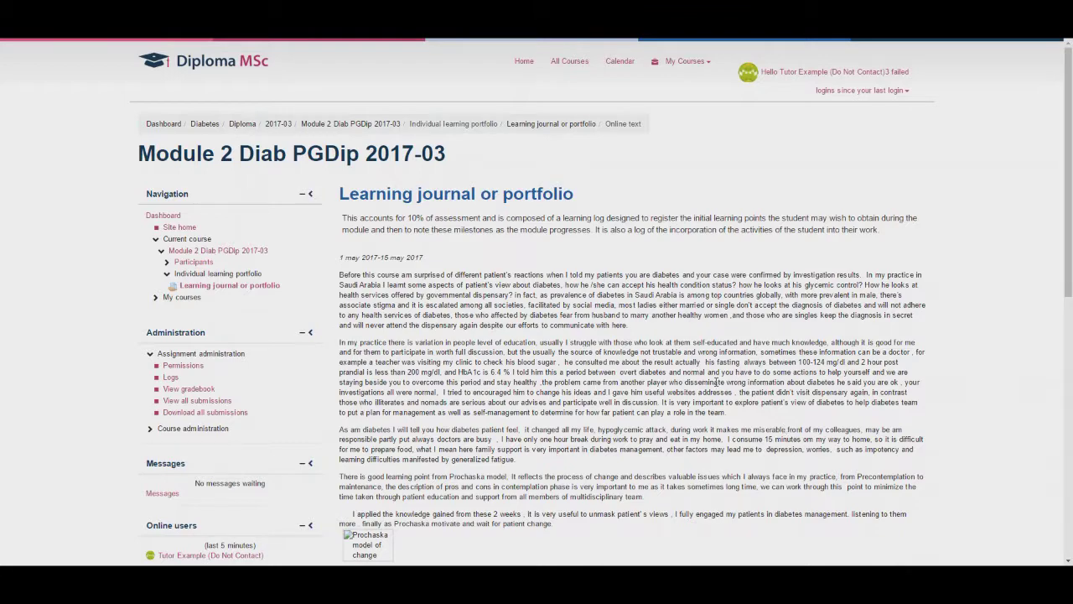
{"action": "scroll", "coordinate": [708, 381], "scroll_direction": "down", "scroll_amount": 5}
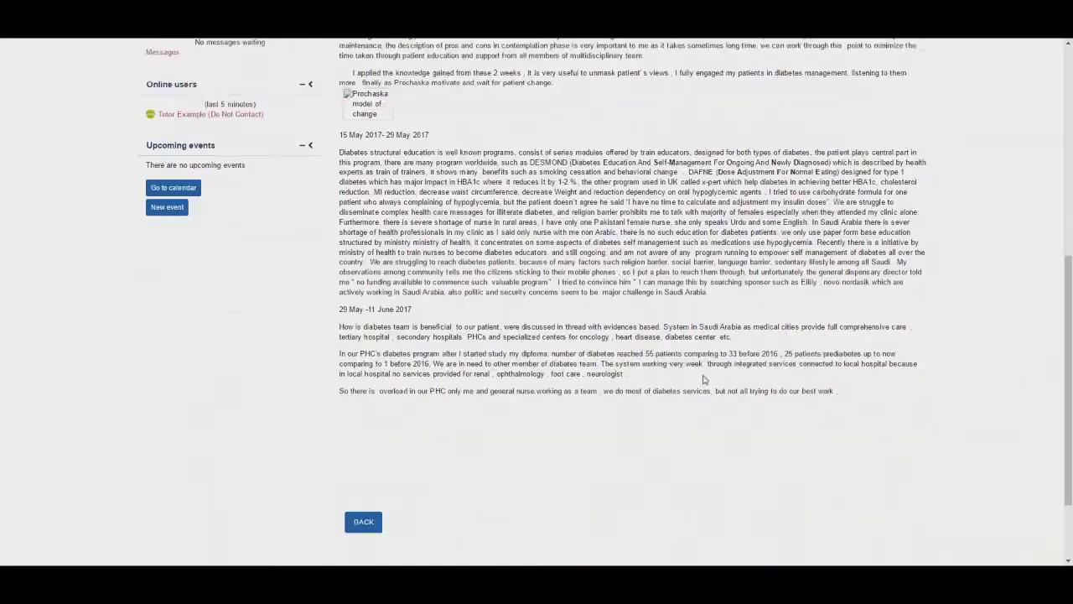
{"action": "scroll", "coordinate": [703, 380], "scroll_direction": "down", "scroll_amount": 1}
Back in the submissions table, expand the first student's Comments (7) and type 'text' as a new comment.
{"action": "left_click", "coordinate": [371, 424]}
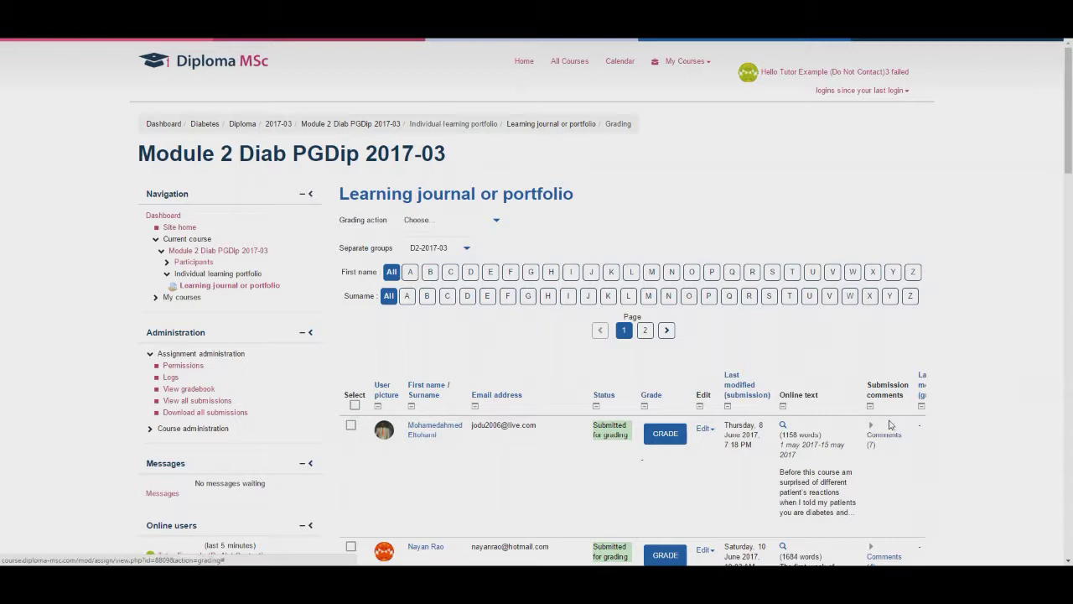
{"action": "left_click", "coordinate": [872, 436]}
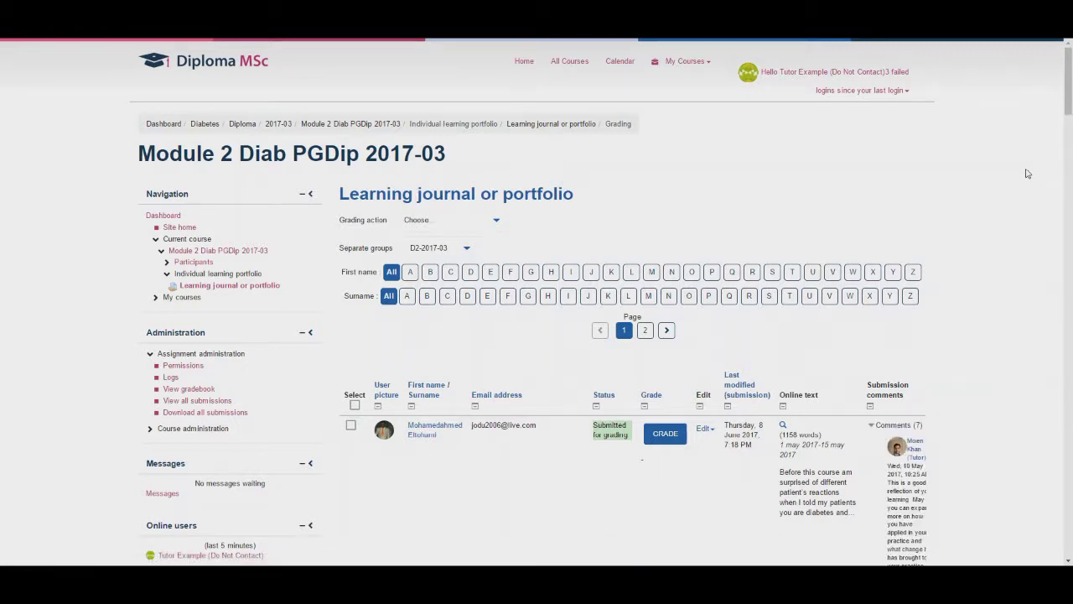
{"action": "left_click_drag", "start_coordinate": [1068, 113], "coordinate": [1030, 350]}
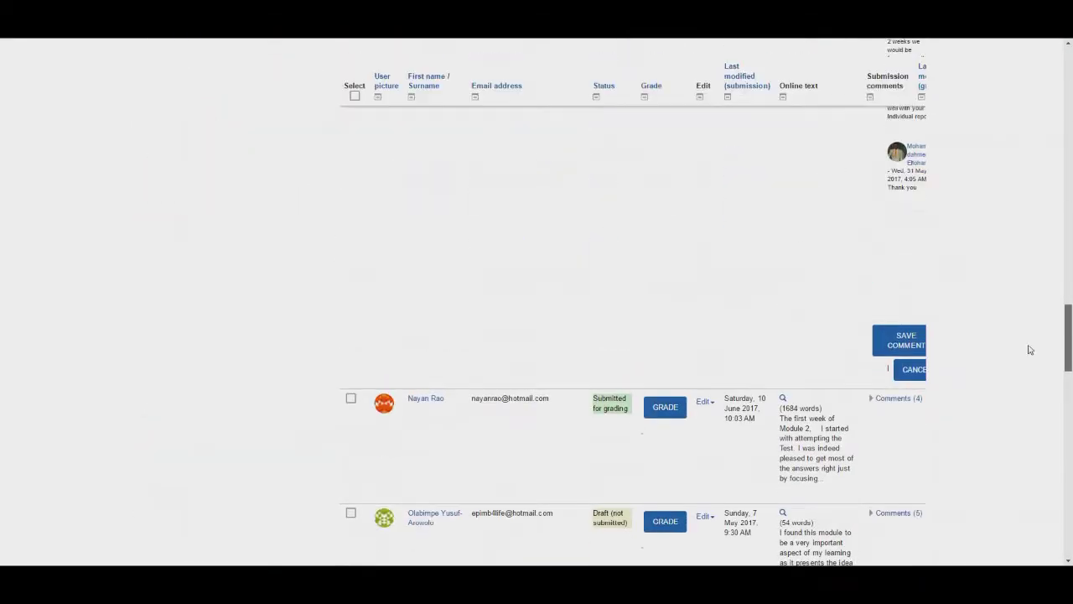
{"action": "left_click", "coordinate": [906, 259]}
{"action": "type", "text": "text"}
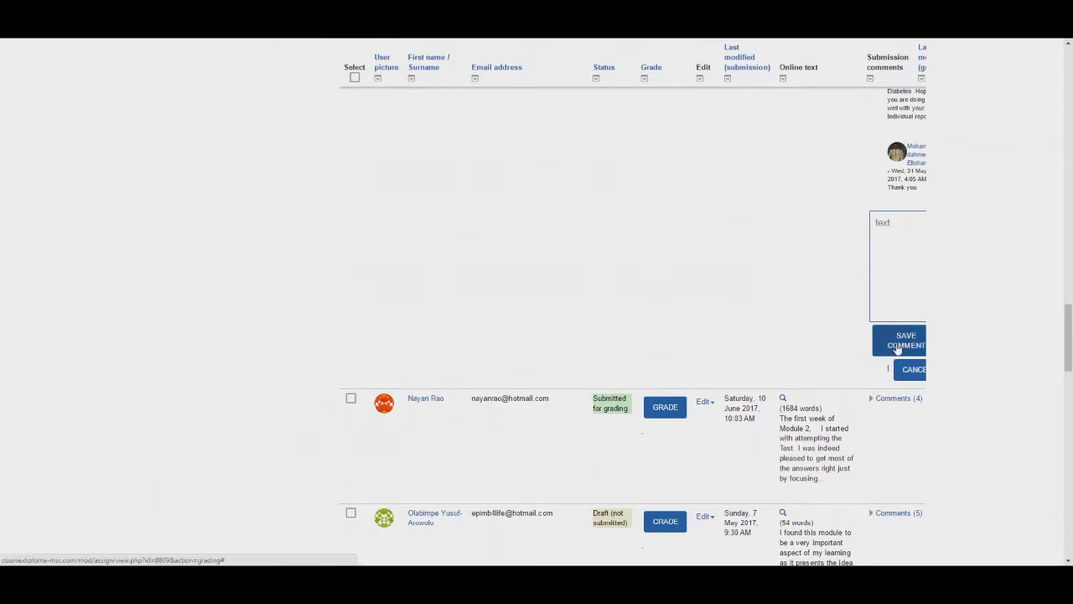
{"action": "scroll", "coordinate": [907, 372], "scroll_direction": "down", "scroll_amount": 10}
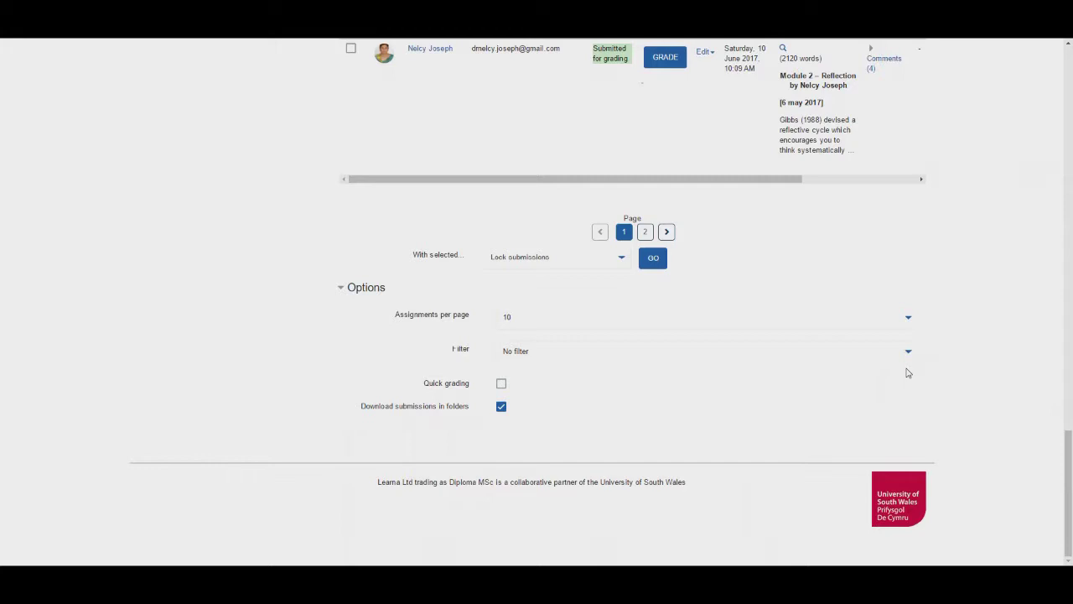
{"action": "scroll", "coordinate": [907, 372], "scroll_direction": "up", "scroll_amount": 5}
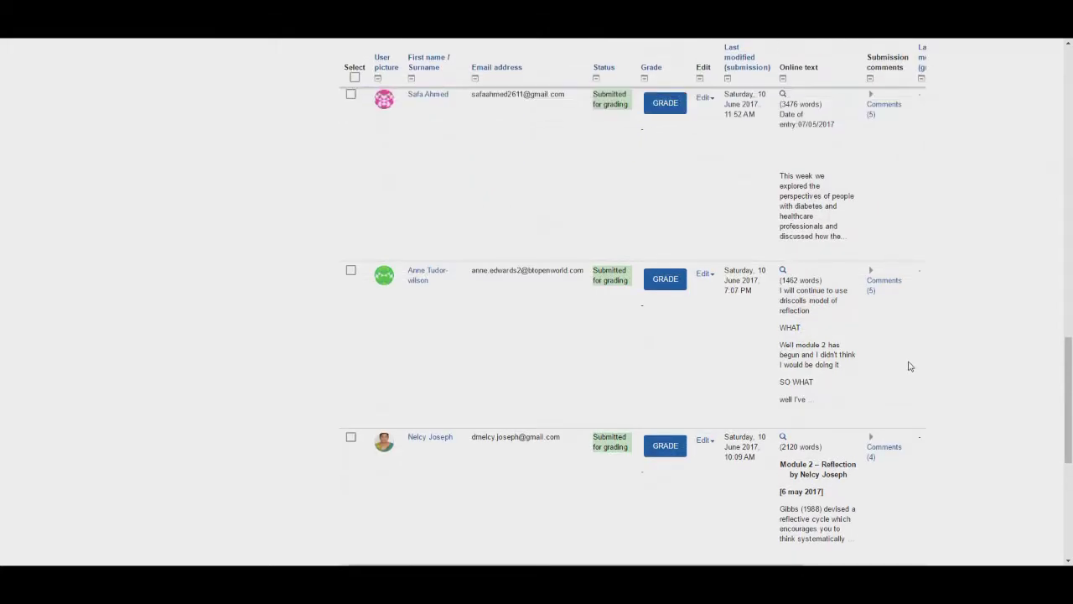
Open the student's profile and view her Complete report of Module 2 activity.
{"action": "left_click", "coordinate": [427, 277]}
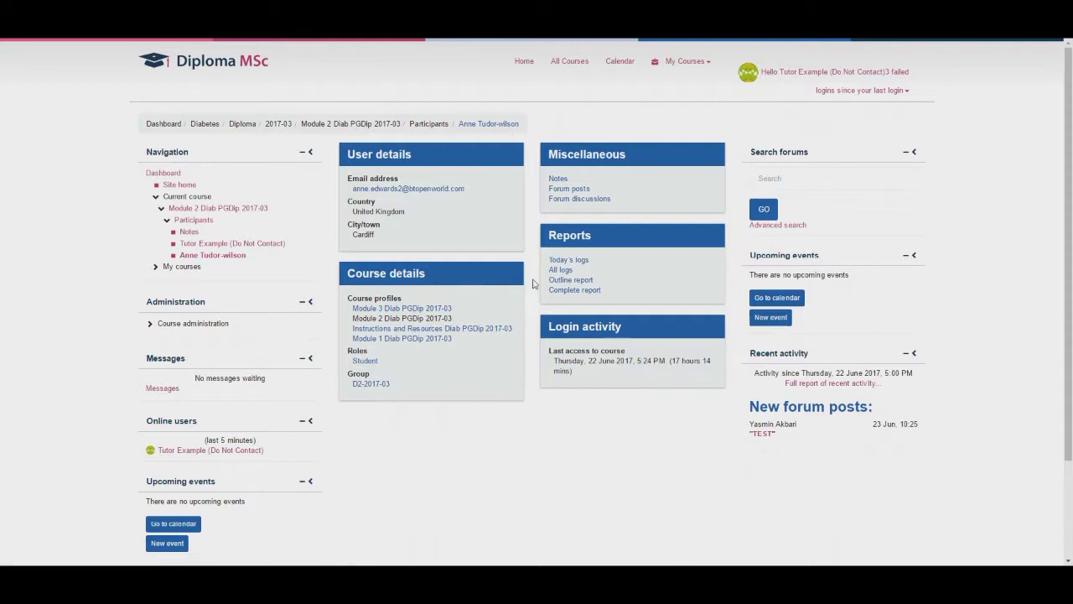
{"action": "left_click", "coordinate": [591, 290]}
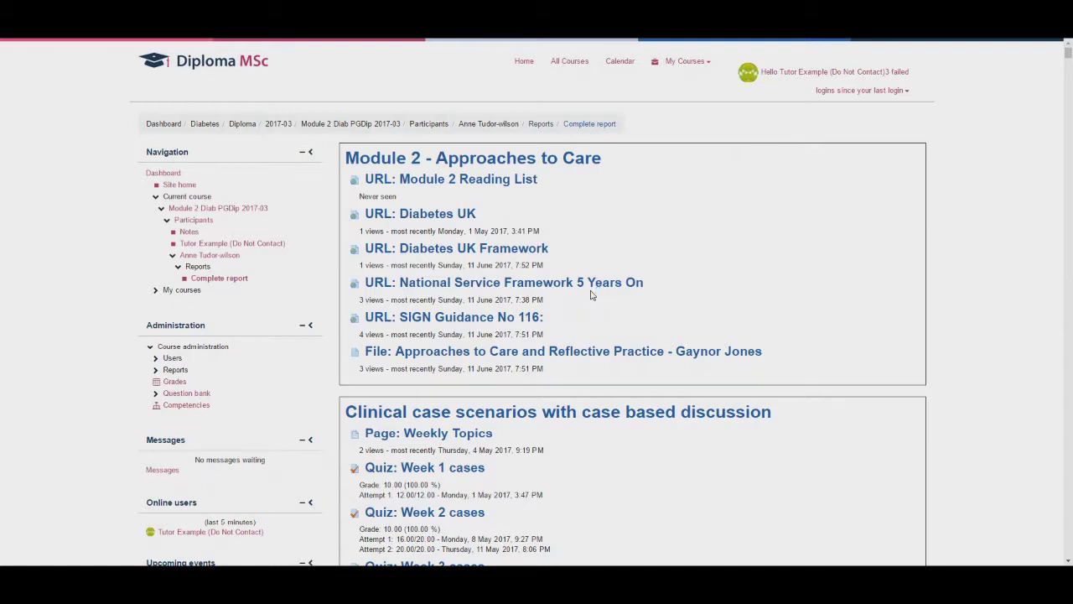
Expand and read through the submission's full journal online text.
{"action": "left_click_drag", "start_coordinate": [1067, 54], "coordinate": [1037, 343]}
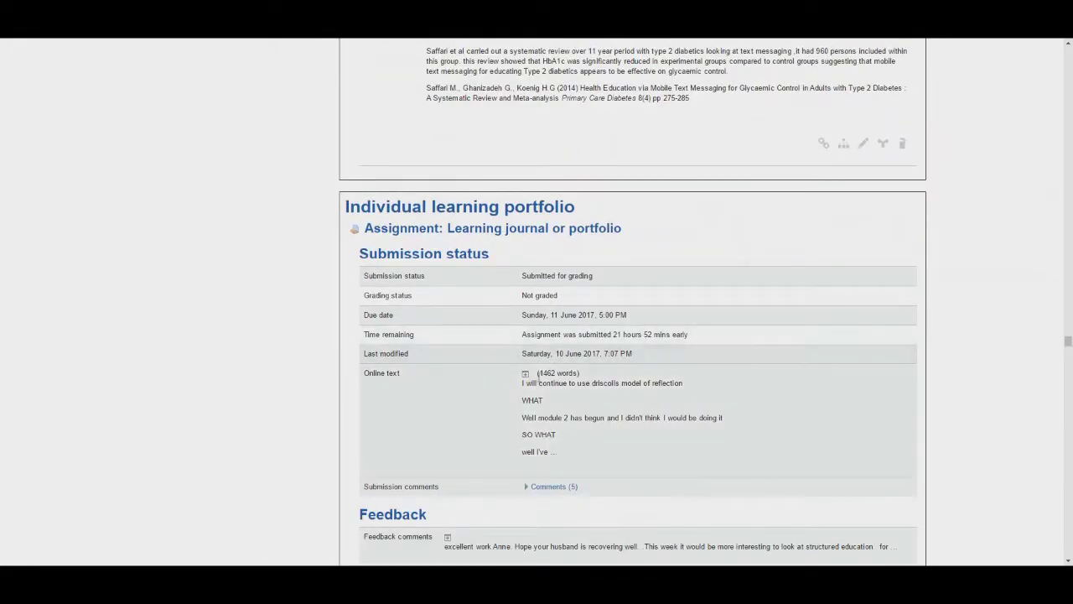
{"action": "left_click", "coordinate": [525, 373]}
{"action": "scroll", "coordinate": [540, 385], "scroll_direction": "down", "scroll_amount": 1}
{"action": "scroll", "coordinate": [539, 386], "scroll_direction": "down", "scroll_amount": 2}
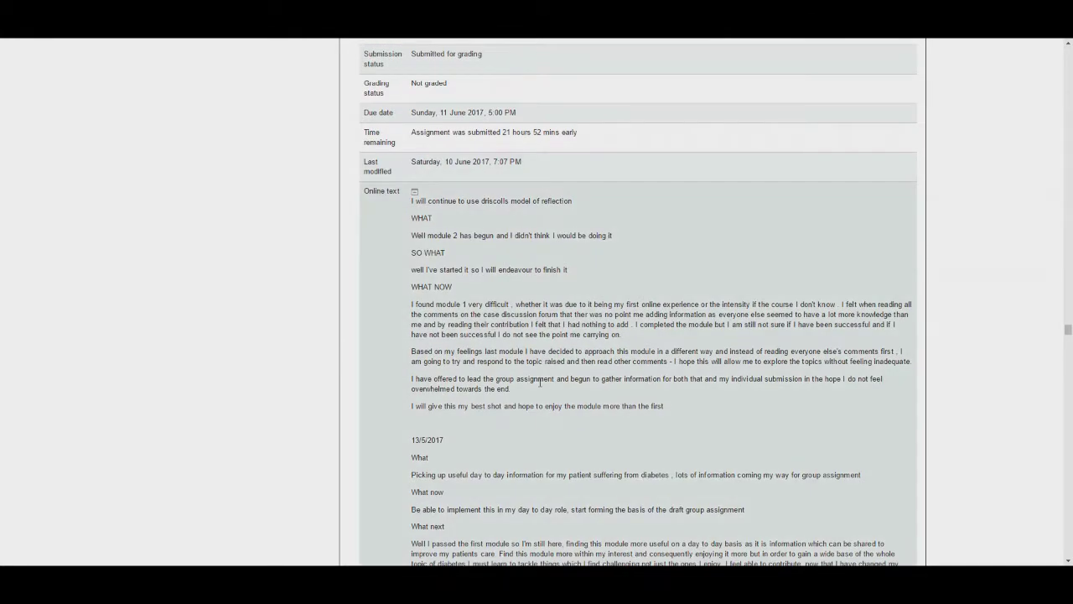
{"action": "scroll", "coordinate": [539, 381], "scroll_direction": "down", "scroll_amount": 15}
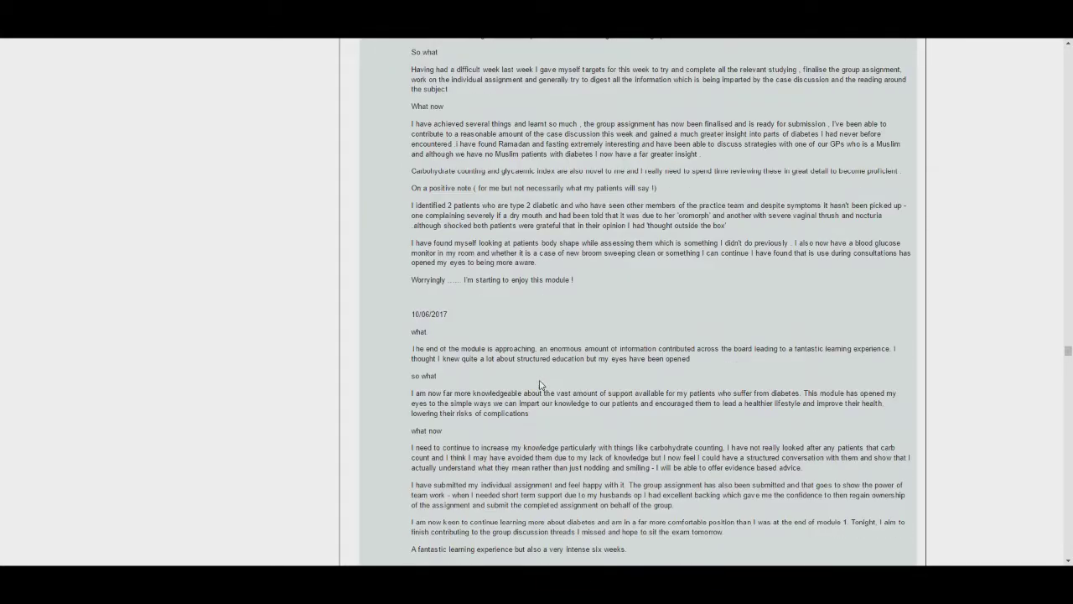
{"action": "scroll", "coordinate": [540, 384], "scroll_direction": "down", "scroll_amount": 3}
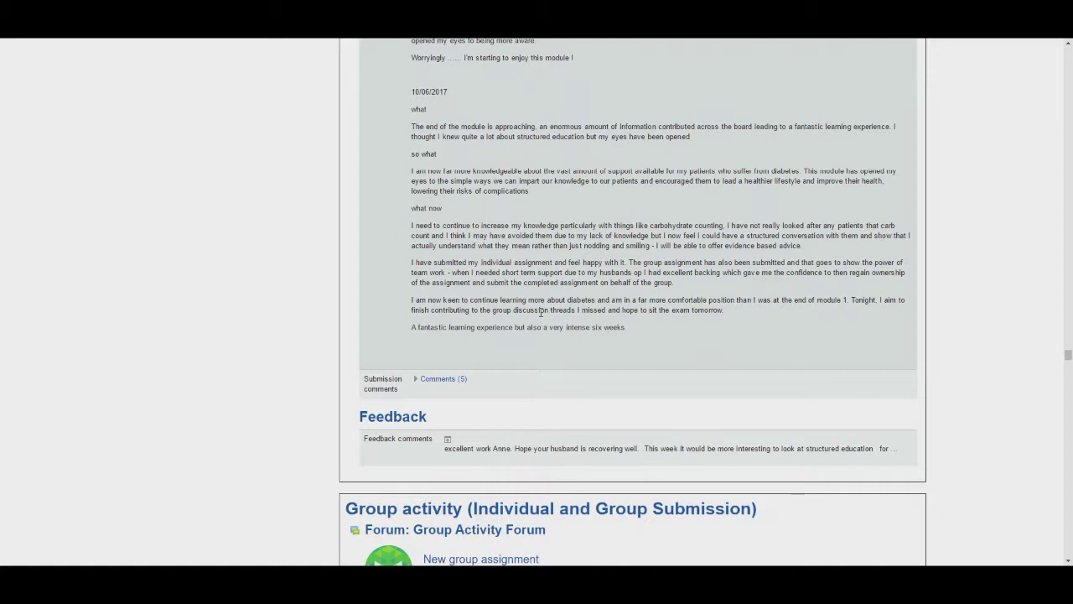
Expand the five submission comments, then start and abandon a new comment.
{"action": "left_click", "coordinate": [435, 380]}
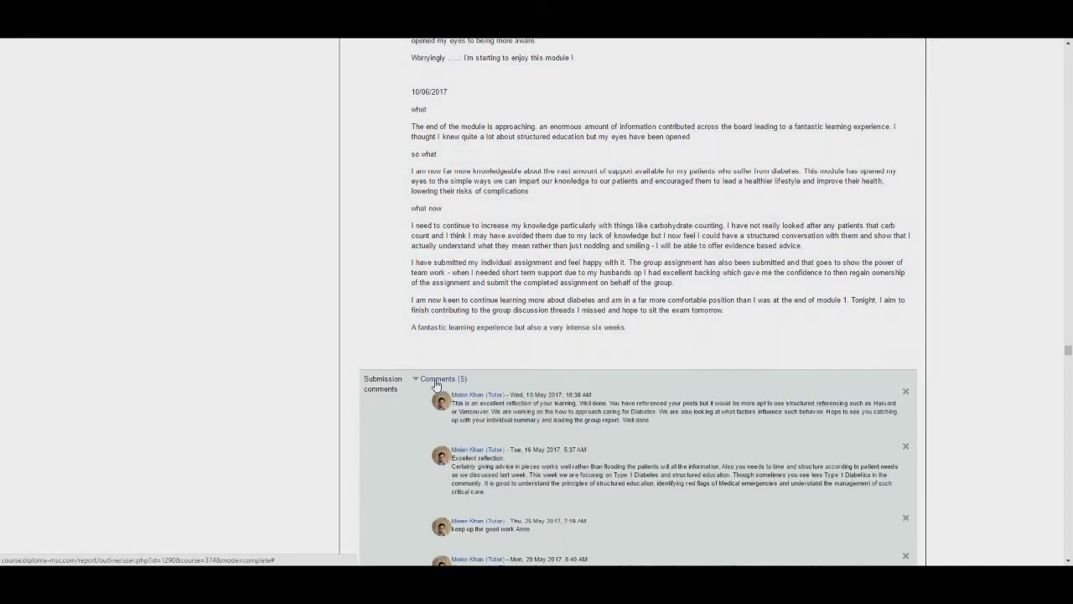
{"action": "scroll", "coordinate": [509, 367], "scroll_direction": "down", "scroll_amount": 2}
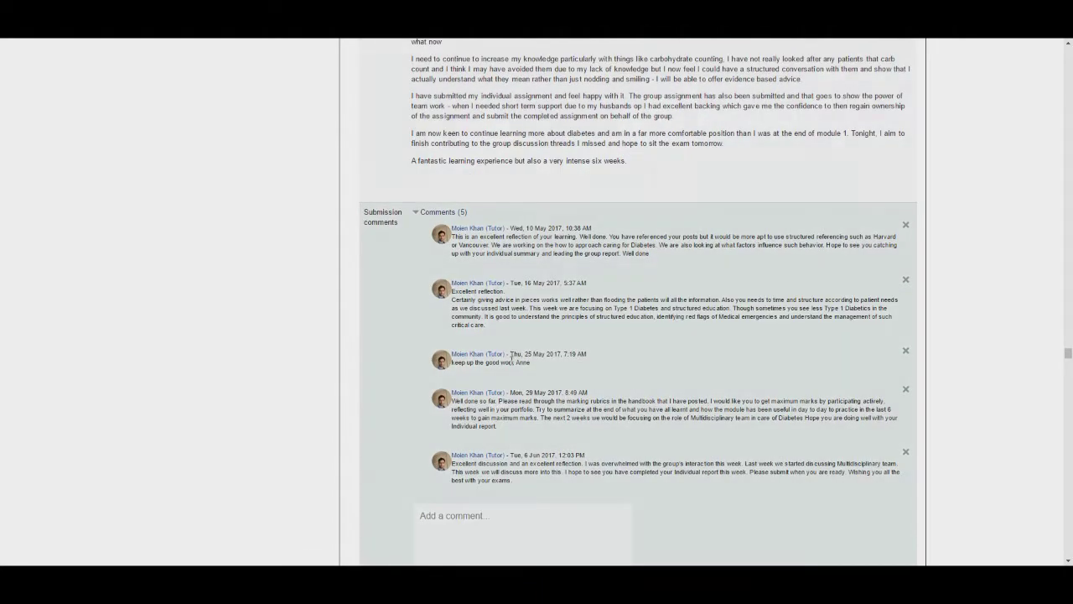
{"action": "scroll", "coordinate": [510, 362], "scroll_direction": "down", "scroll_amount": 2}
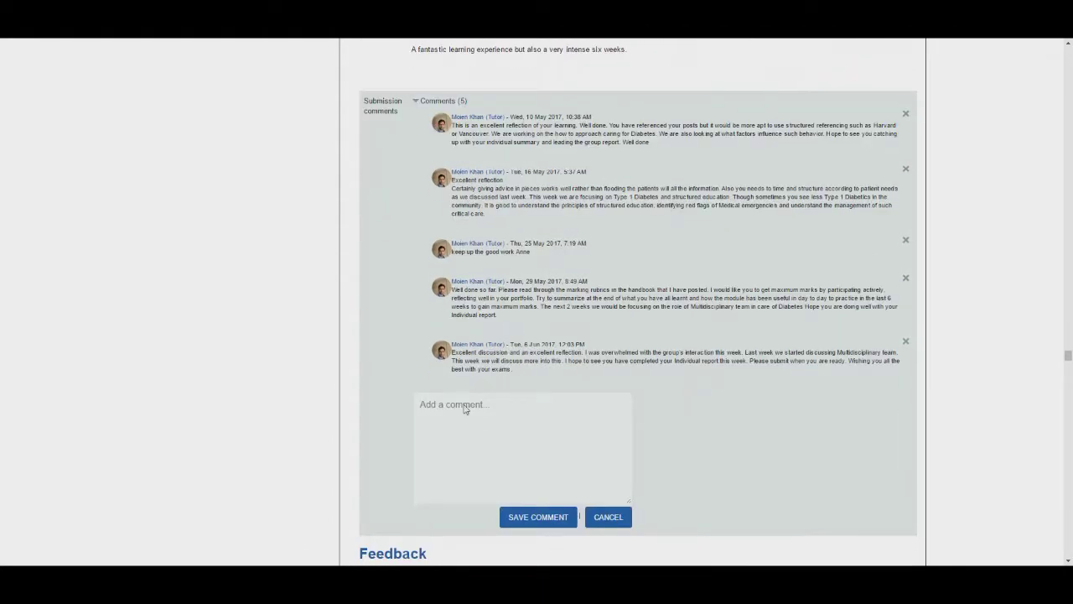
{"action": "left_click", "coordinate": [466, 407]}
{"action": "scroll", "coordinate": [496, 418], "scroll_direction": "down", "scroll_amount": 2}
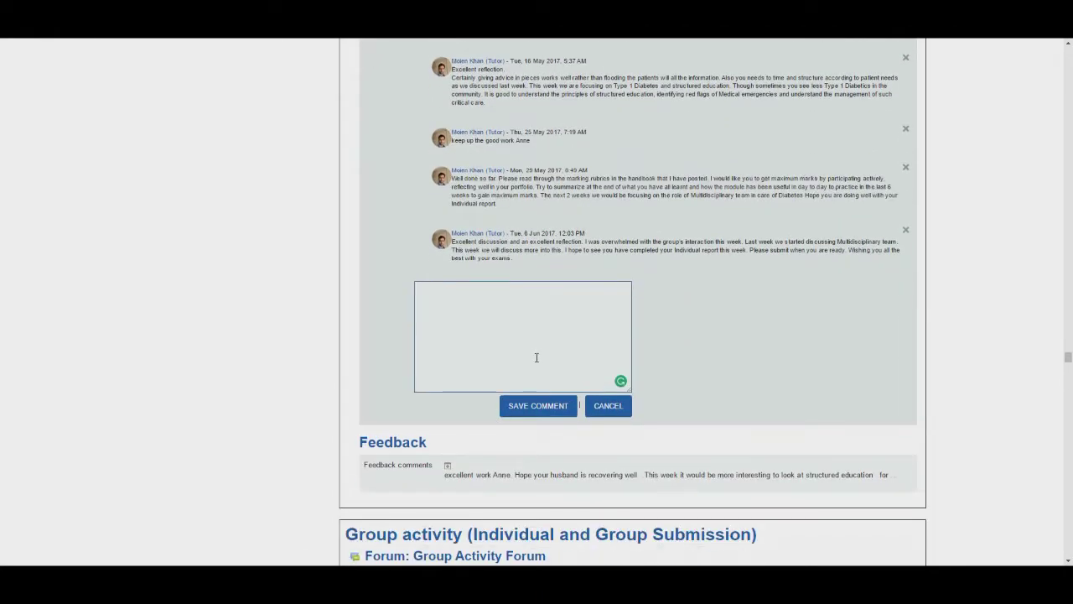
{"action": "left_click", "coordinate": [597, 405]}
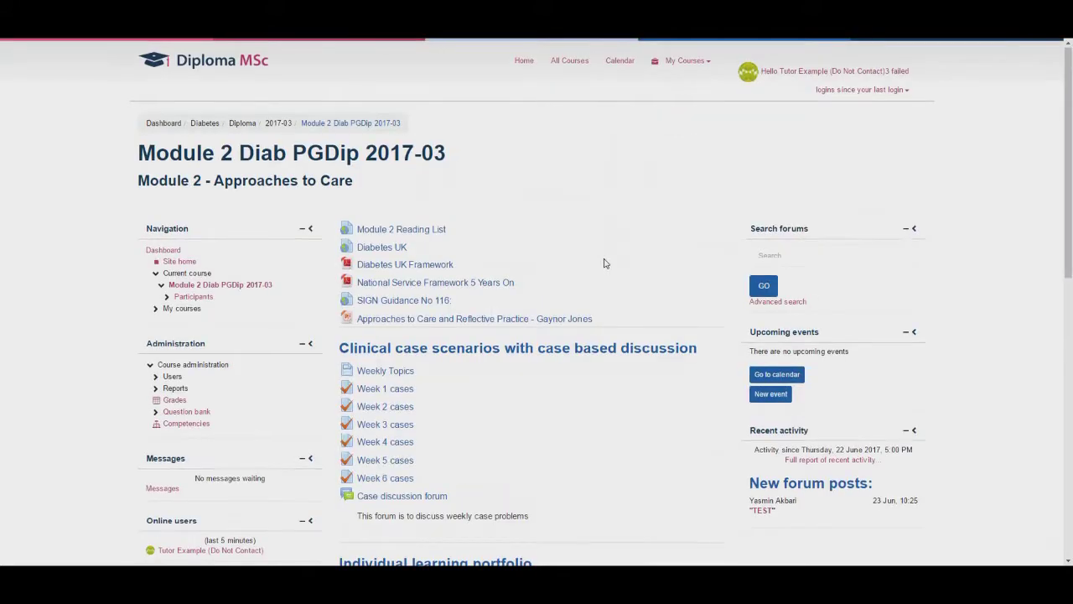
{"action": "scroll", "coordinate": [604, 263], "scroll_direction": "down", "scroll_amount": 5}
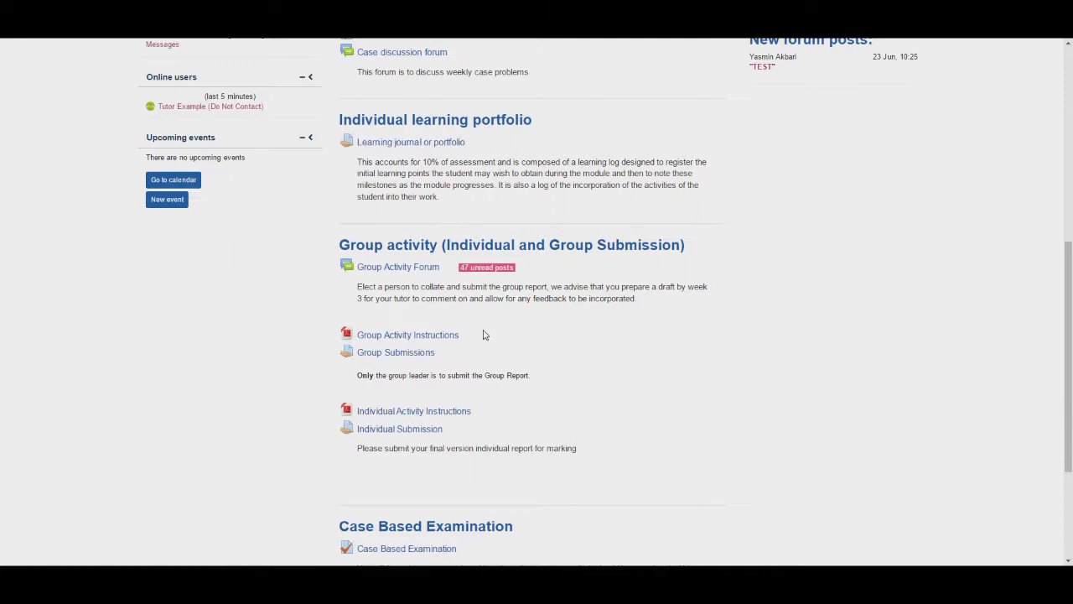
{"action": "left_click", "coordinate": [472, 269]}
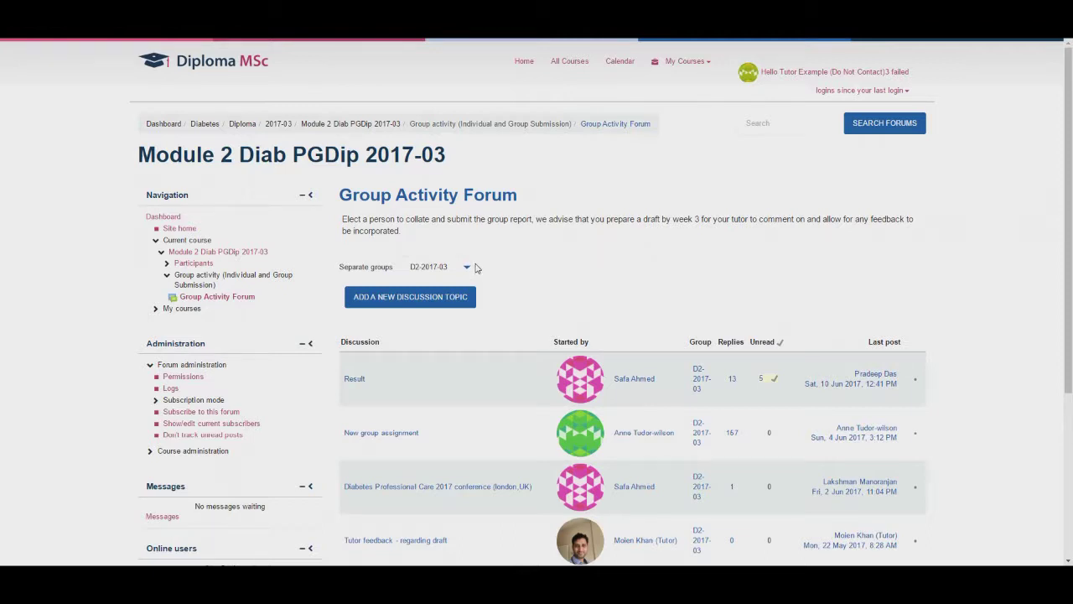
{"action": "left_click", "coordinate": [353, 126]}
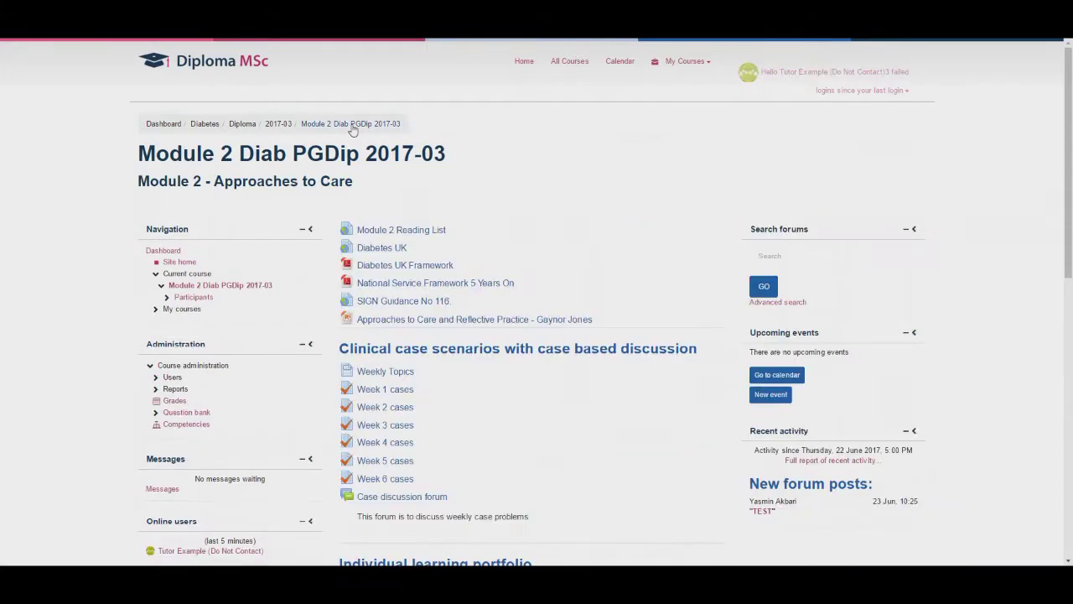
{"action": "scroll", "coordinate": [557, 330], "scroll_direction": "down", "scroll_amount": 5}
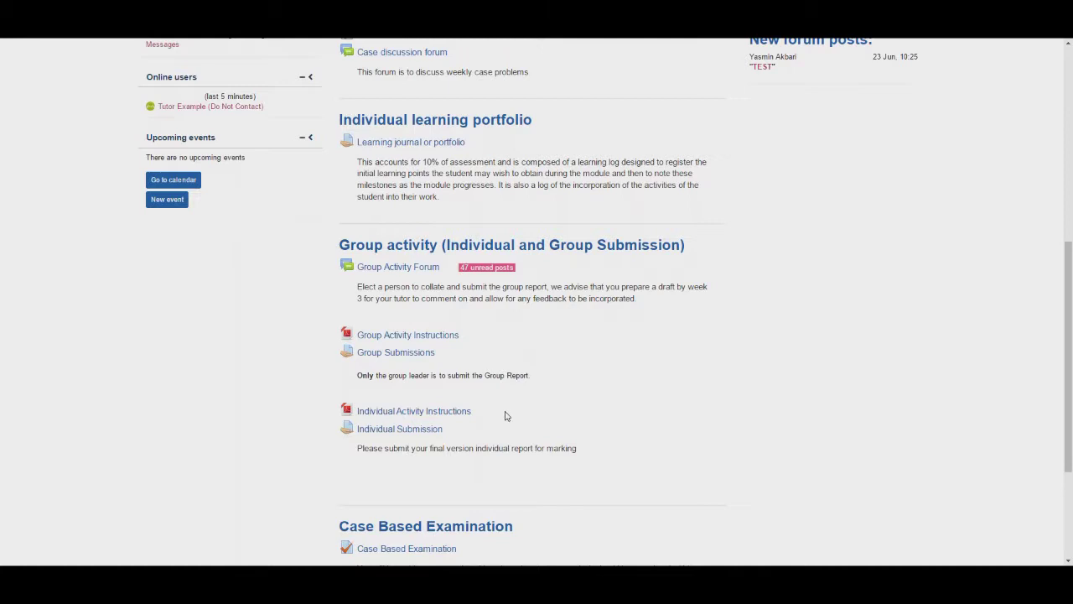
Show all Group Submissions for group D2-2017-03 and review the grading table (one .docx submitted).
{"action": "left_click", "coordinate": [419, 353]}
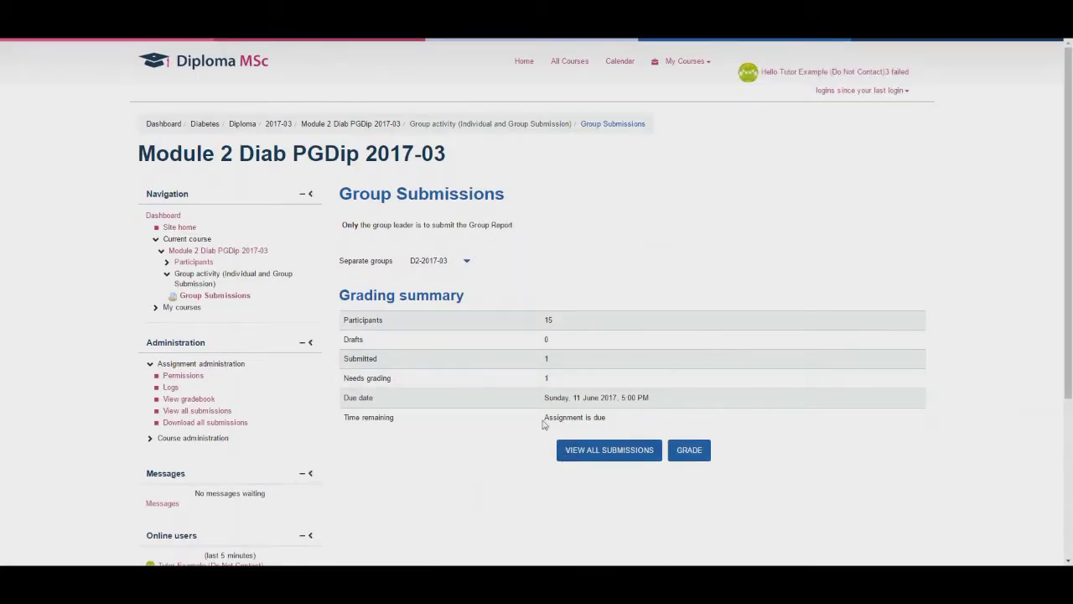
{"action": "left_click", "coordinate": [590, 453]}
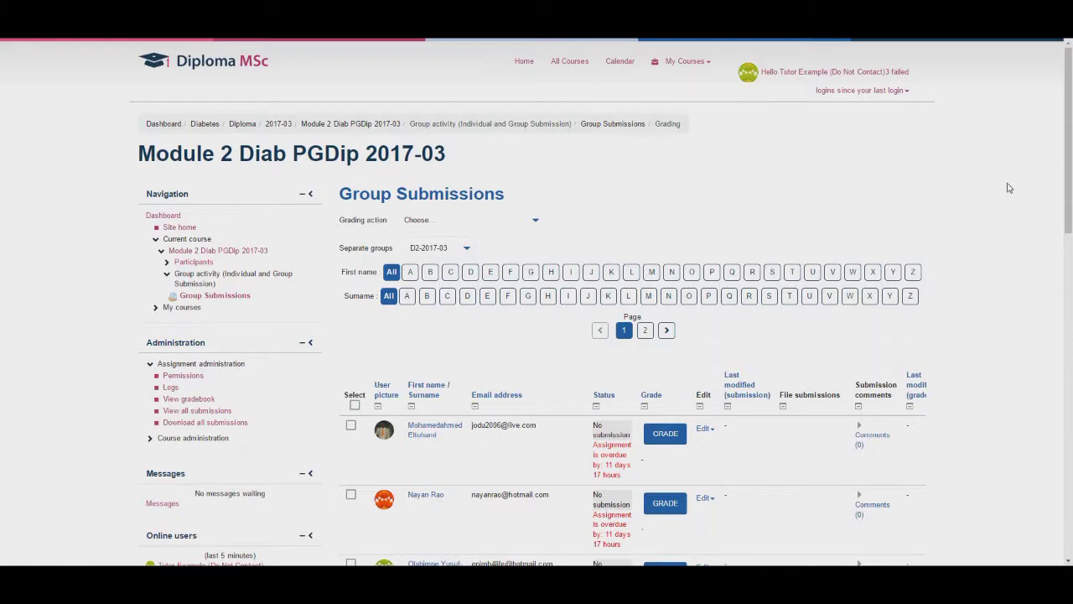
{"action": "scroll", "coordinate": [1010, 195], "scroll_direction": "down", "scroll_amount": 3}
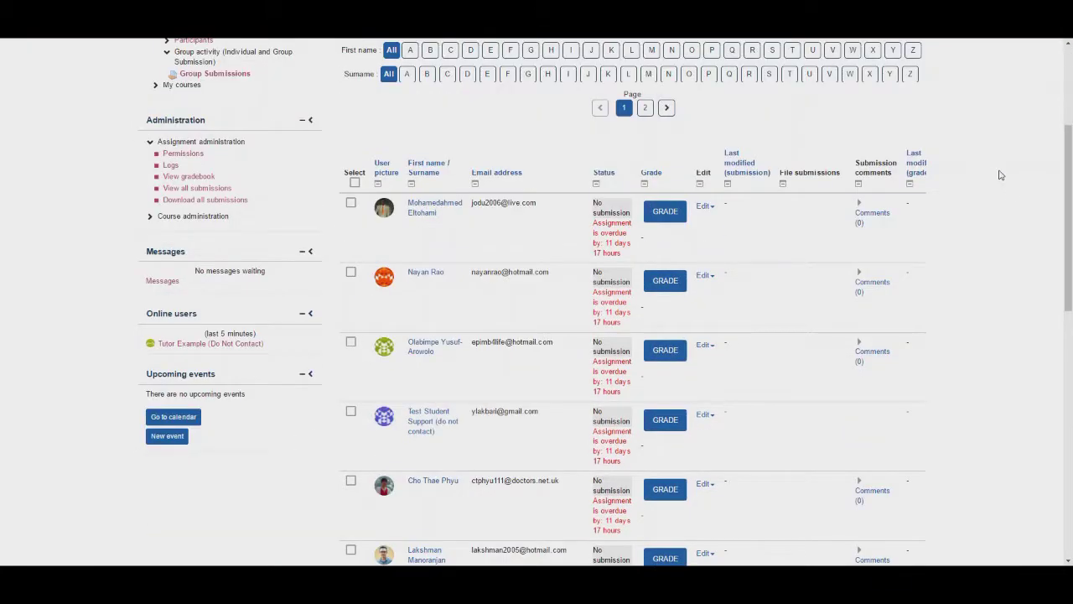
{"action": "scroll", "coordinate": [997, 171], "scroll_direction": "down", "scroll_amount": 10}
{"action": "scroll", "coordinate": [997, 173], "scroll_direction": "up", "scroll_amount": 3}
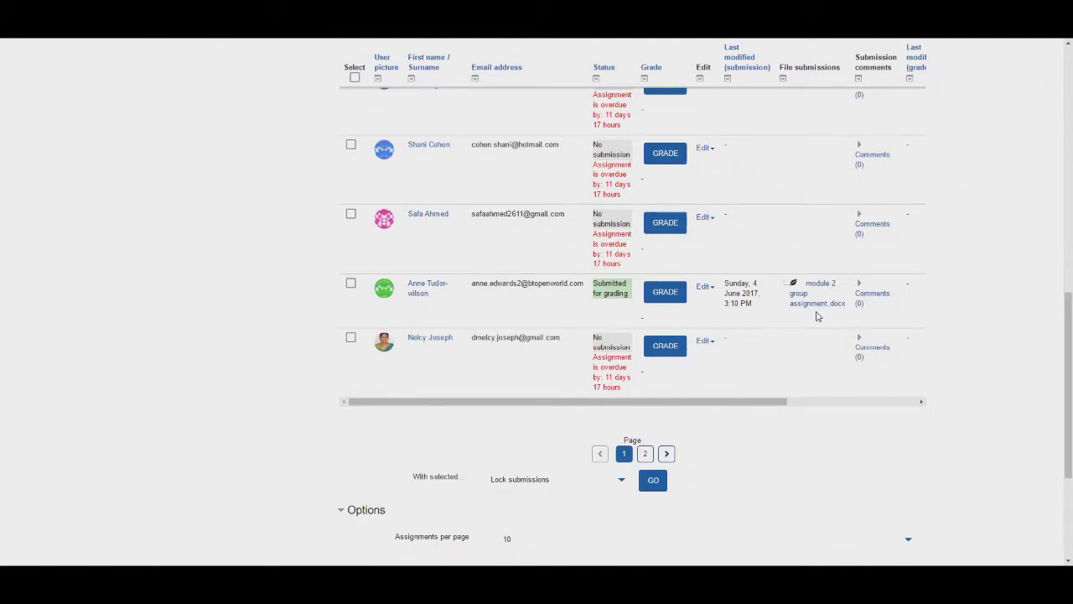
{"action": "scroll", "coordinate": [880, 338], "scroll_direction": "down", "scroll_amount": 1}
{"action": "scroll", "coordinate": [880, 338], "scroll_direction": "up", "scroll_amount": 10}
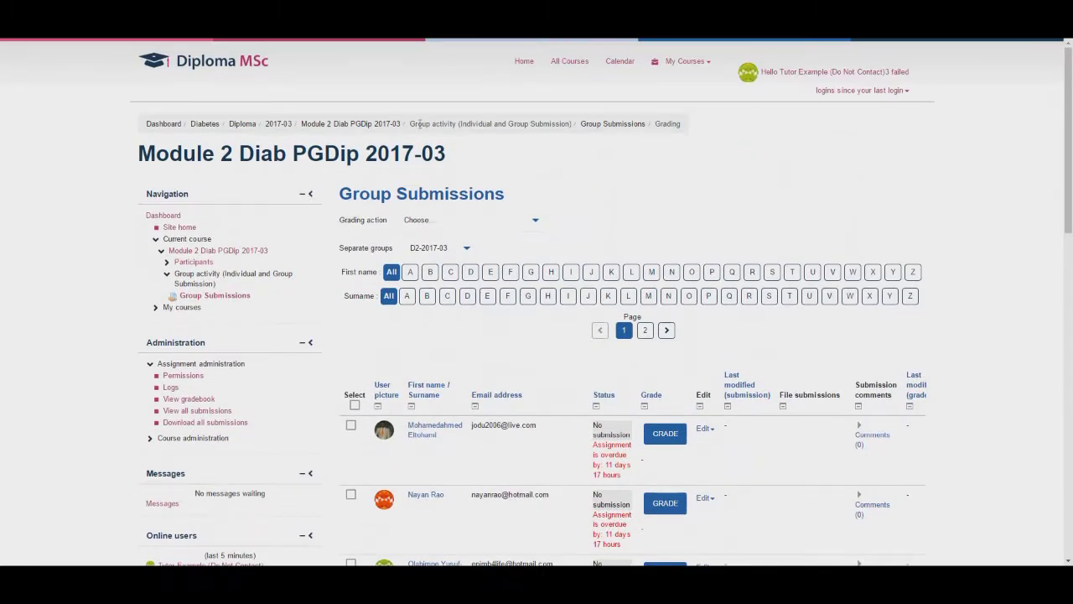
Preview the Case Based Examination quiz questions, then return to the Module 2 Diab PGDip 2017-03 course page.
{"action": "left_click", "coordinate": [388, 126]}
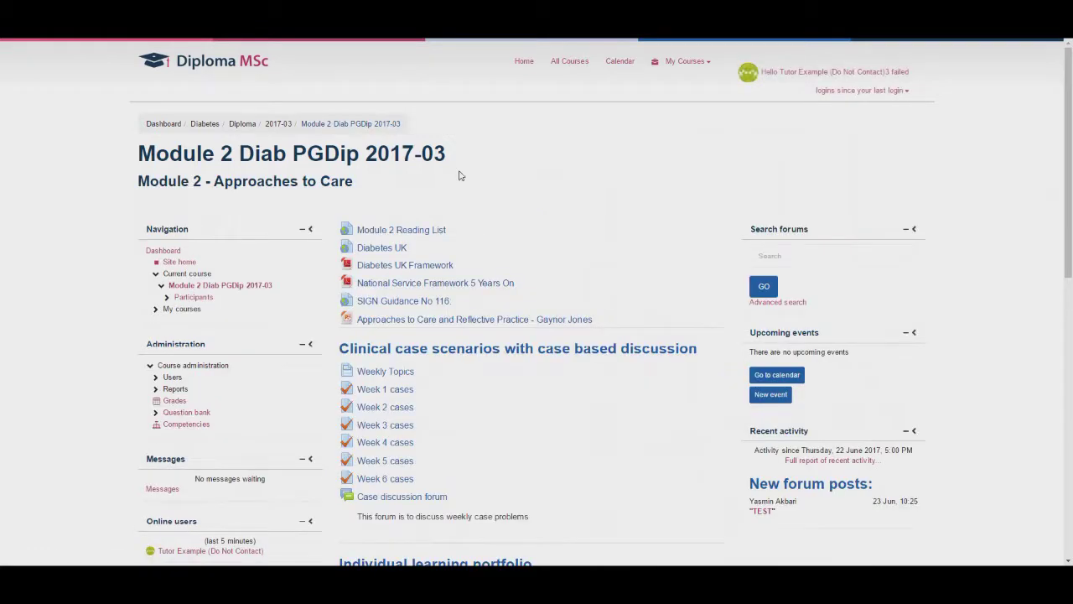
{"action": "scroll", "coordinate": [549, 211], "scroll_direction": "down", "scroll_amount": 8}
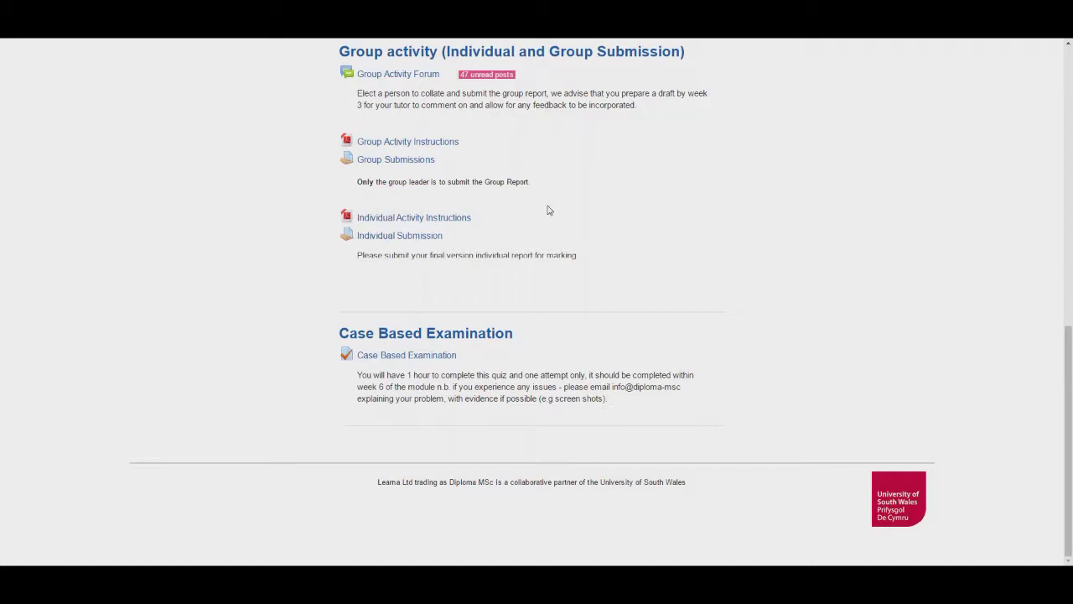
{"action": "left_click", "coordinate": [434, 357]}
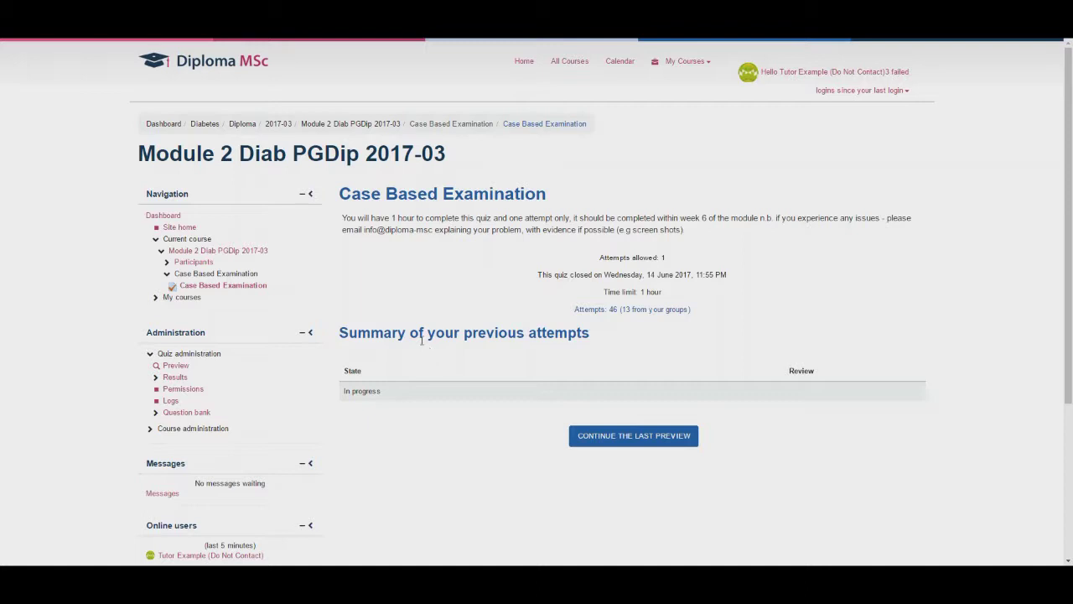
{"action": "left_click", "coordinate": [176, 366]}
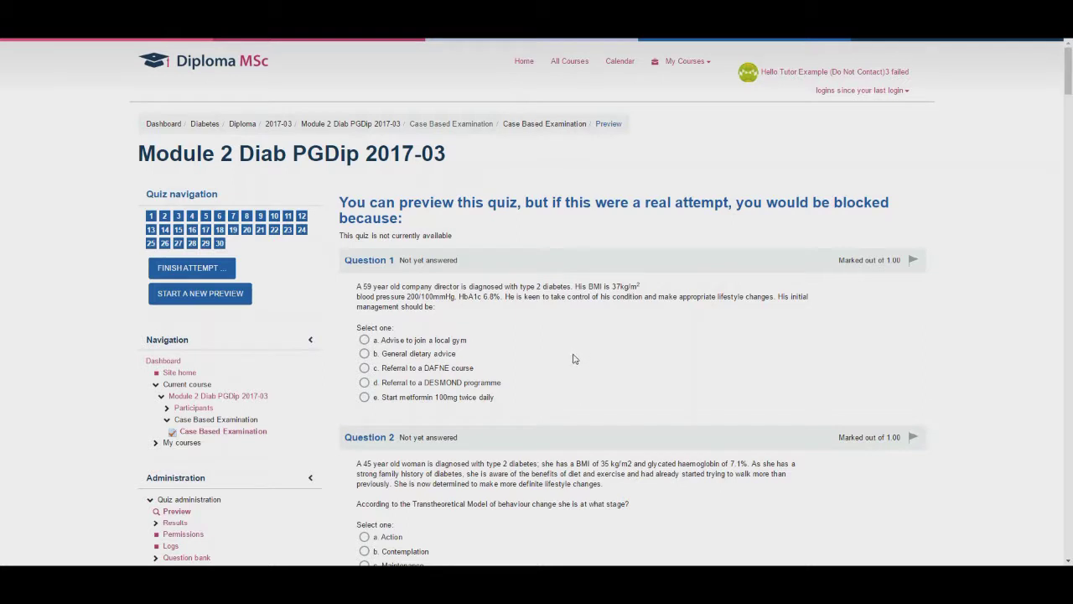
{"action": "scroll", "coordinate": [574, 359], "scroll_direction": "down", "scroll_amount": 1}
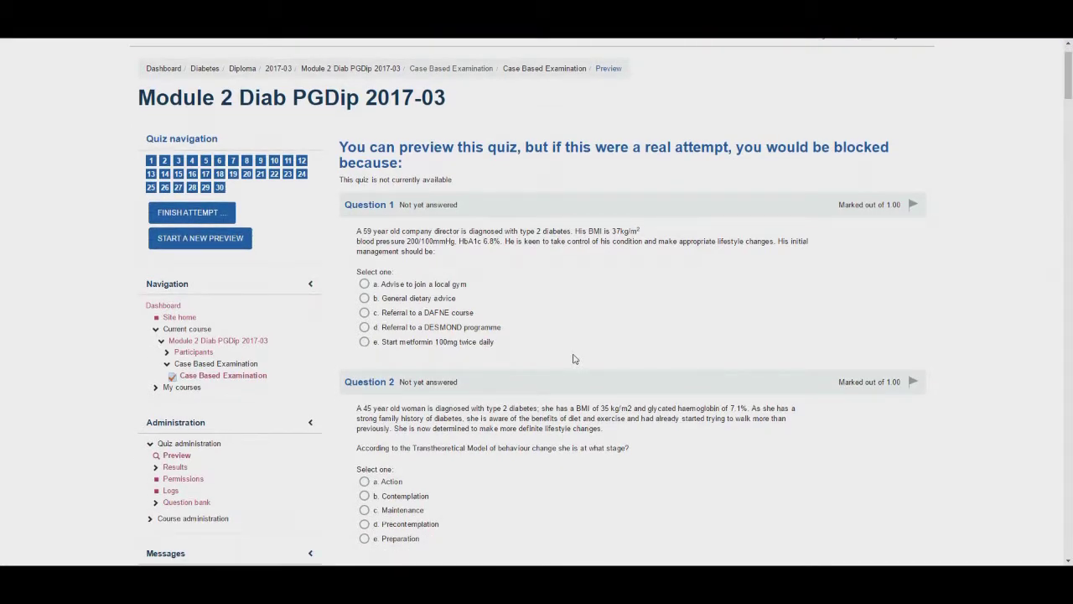
{"action": "scroll", "coordinate": [574, 359], "scroll_direction": "up", "scroll_amount": 1}
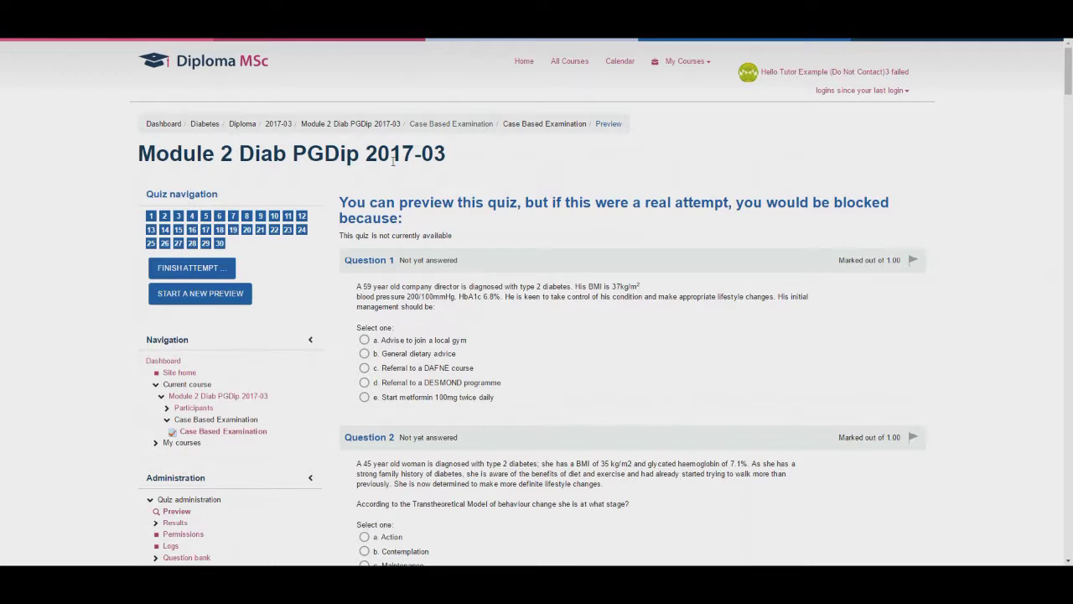
{"action": "left_click", "coordinate": [366, 126]}
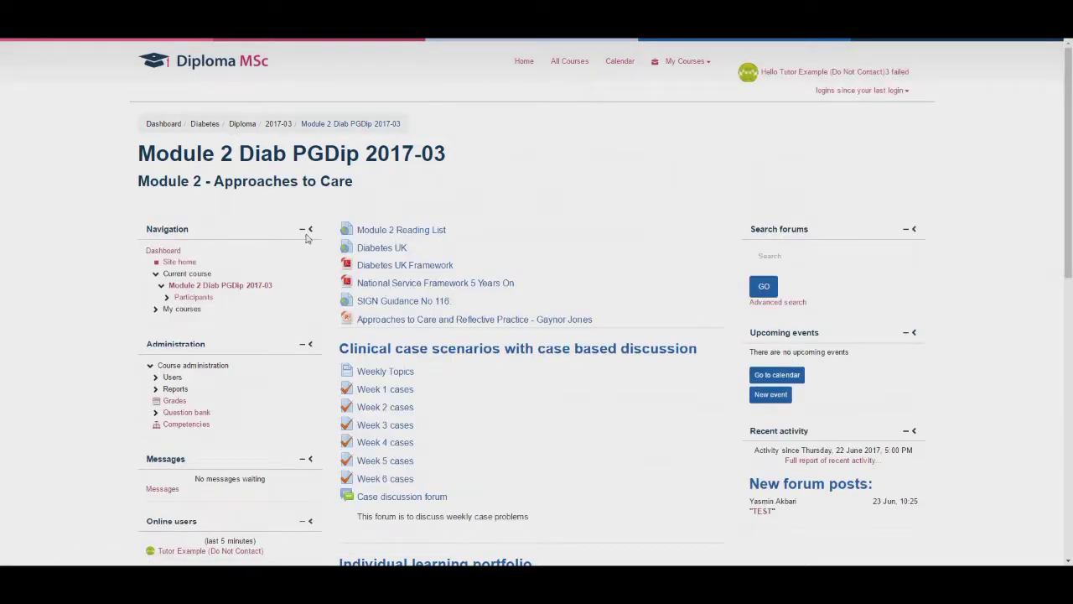
From the course Participants list, open a student's profile and view their Notes page.
{"action": "left_click", "coordinate": [206, 300]}
{"action": "left_click", "coordinate": [207, 300]}
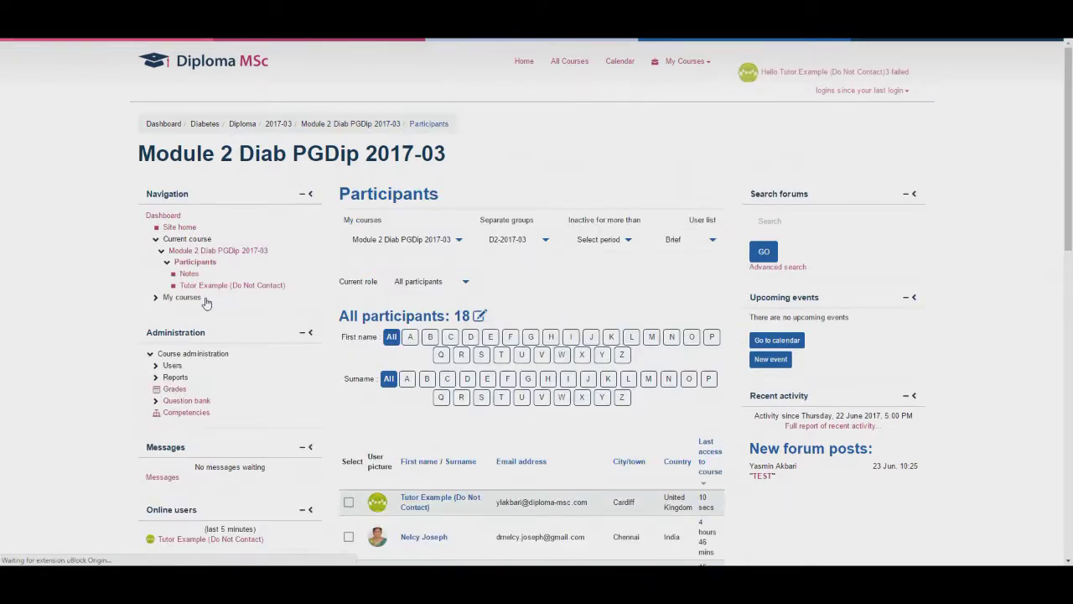
{"action": "scroll", "coordinate": [405, 290], "scroll_direction": "down", "scroll_amount": 3}
{"action": "scroll", "coordinate": [444, 301], "scroll_direction": "down", "scroll_amount": 2}
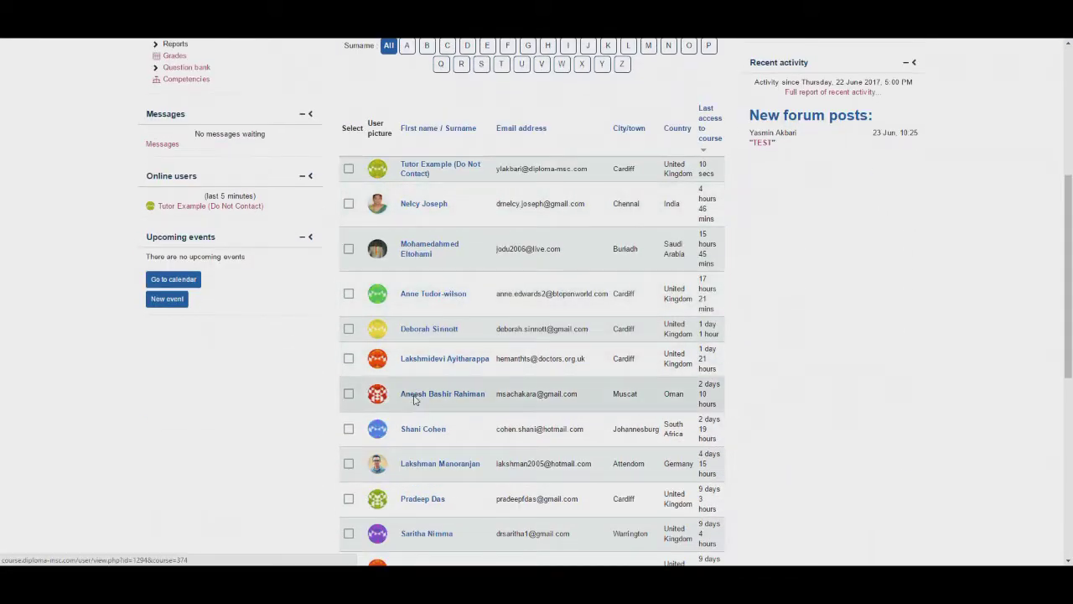
{"action": "left_click", "coordinate": [417, 396]}
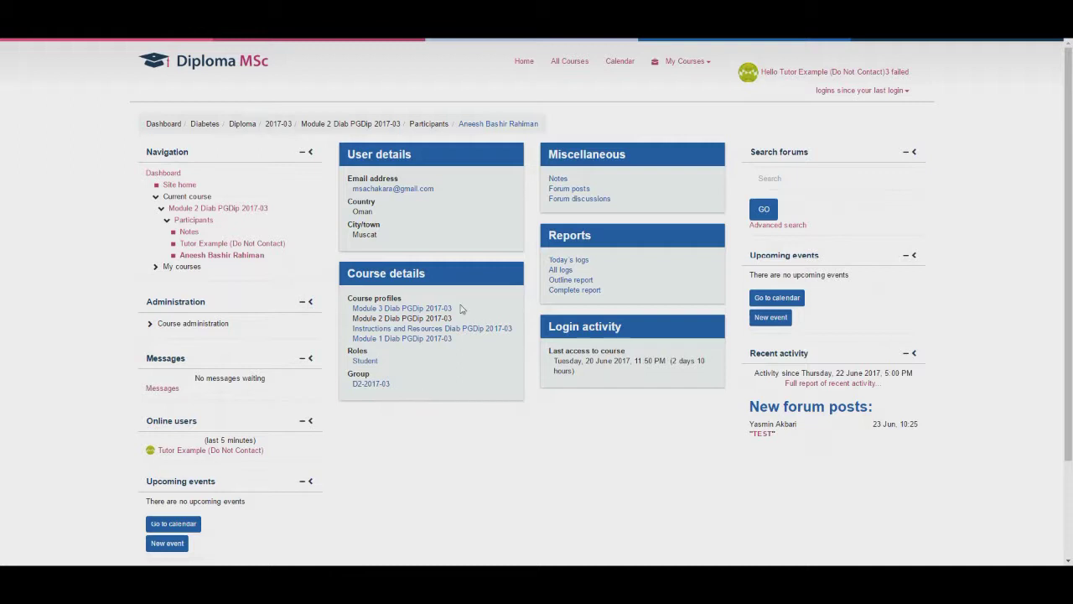
{"action": "left_click", "coordinate": [559, 179]}
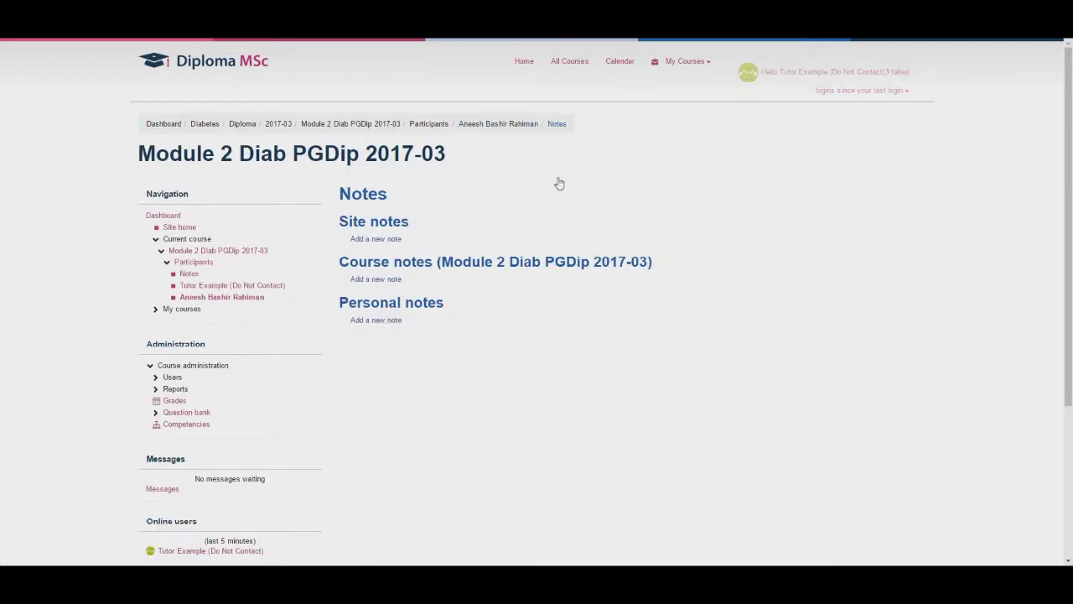
{"action": "left_click", "coordinate": [390, 322]}
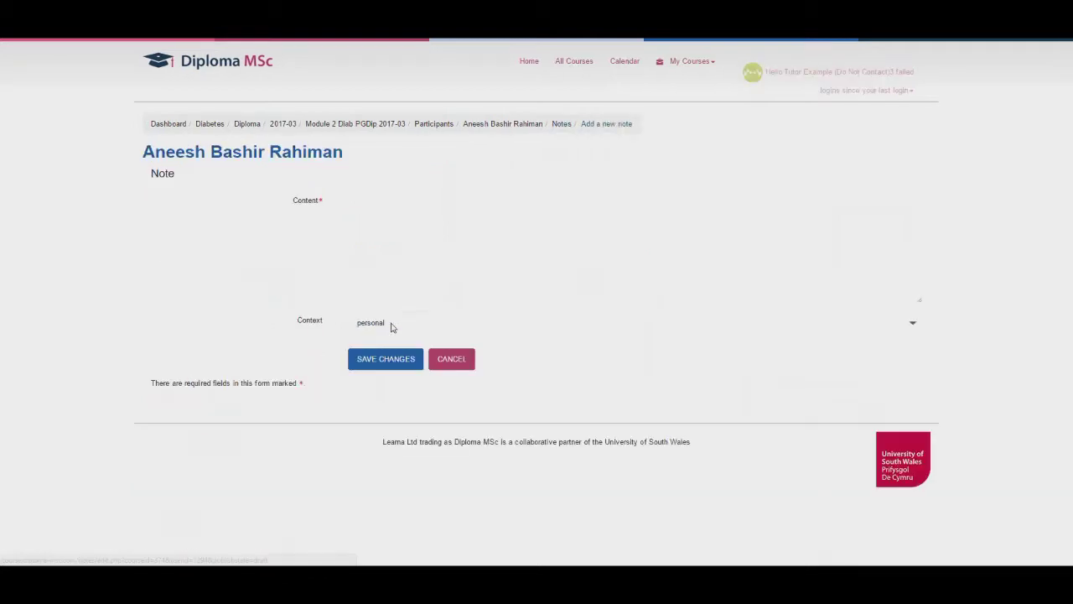
{"action": "left_click", "coordinate": [423, 264]}
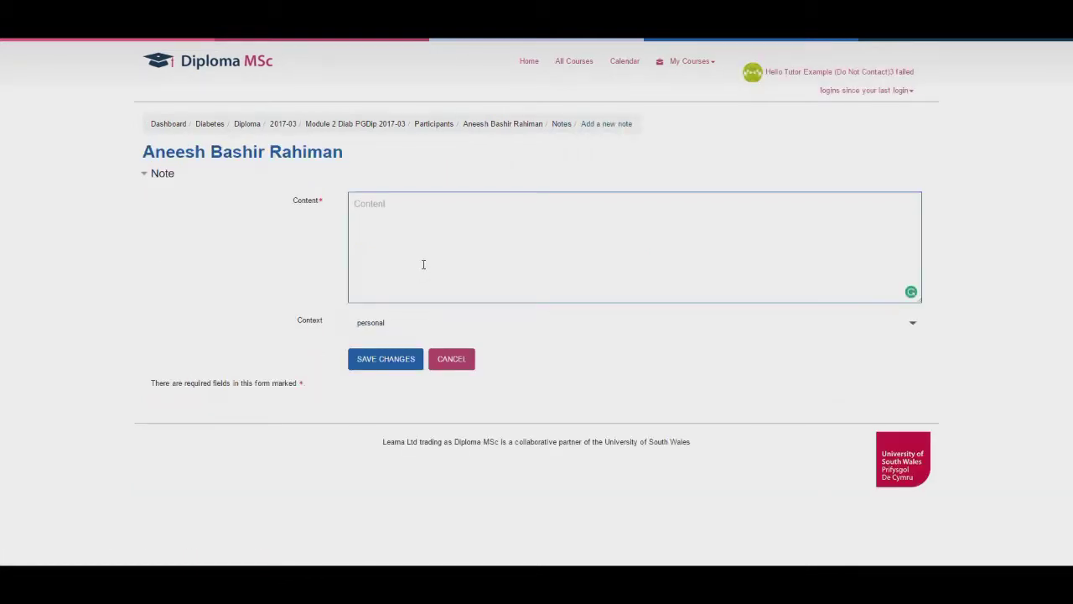
{"action": "left_click", "coordinate": [405, 371]}
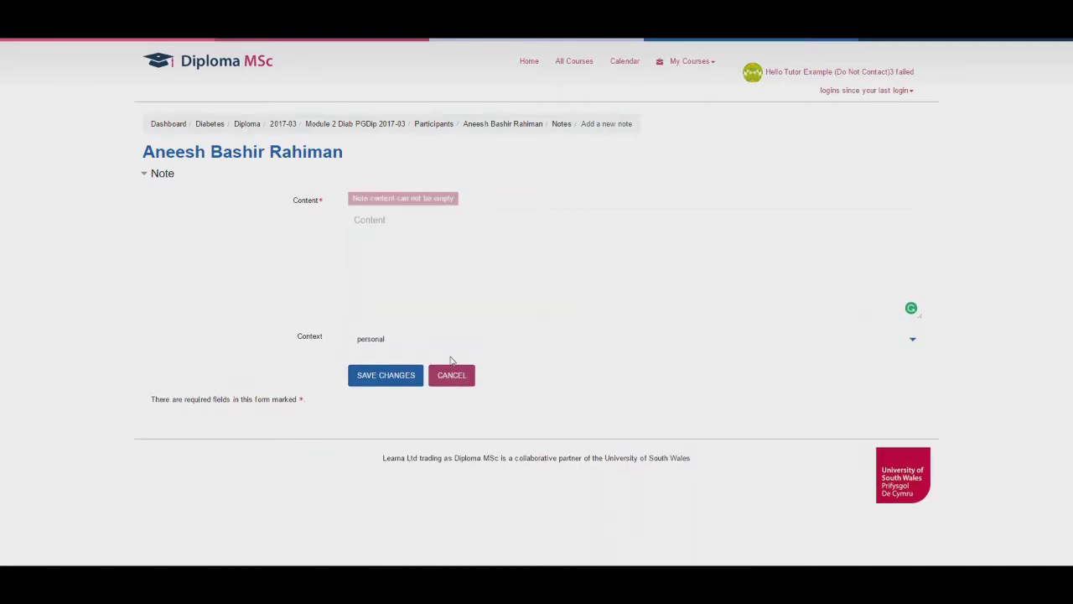
{"action": "left_click", "coordinate": [451, 375]}
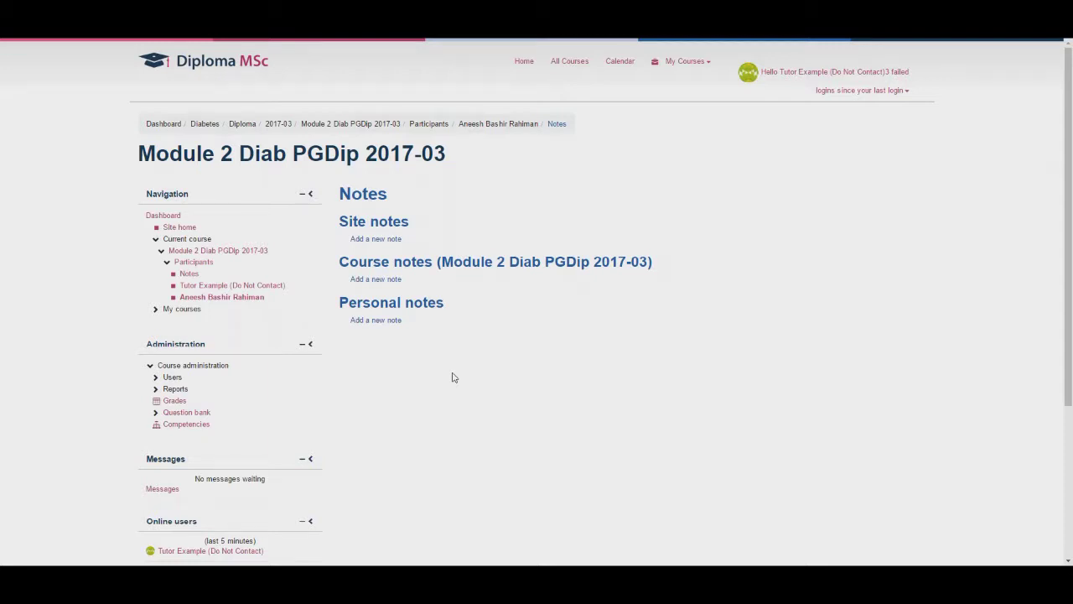
Reopen the same student's course profile from the Participants list.
{"action": "left_click", "coordinate": [437, 126]}
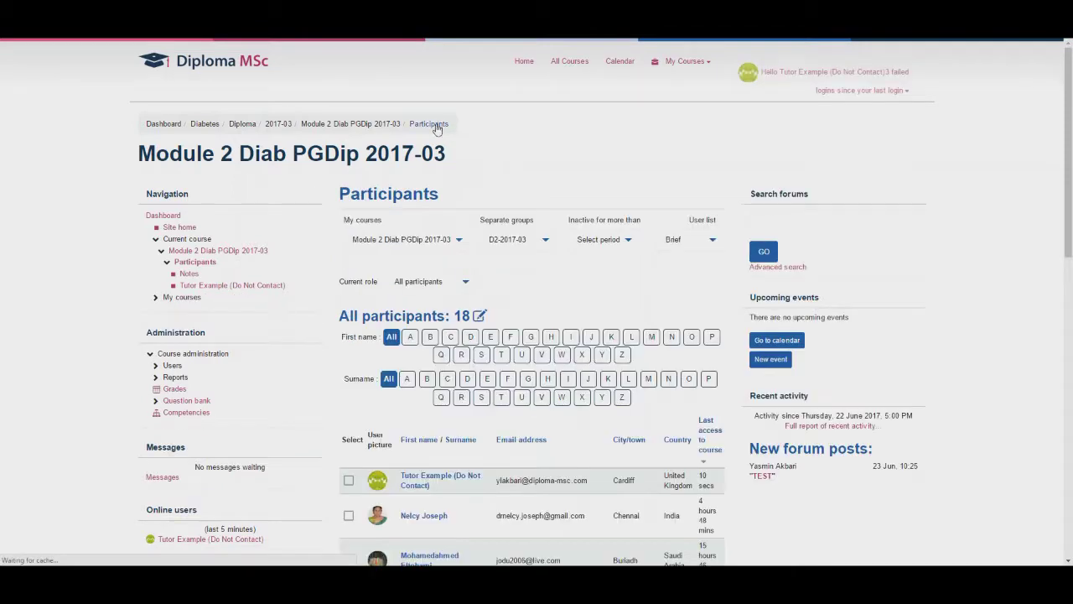
{"action": "scroll", "coordinate": [449, 252], "scroll_direction": "down", "scroll_amount": 1}
{"action": "scroll", "coordinate": [453, 284], "scroll_direction": "down", "scroll_amount": 5}
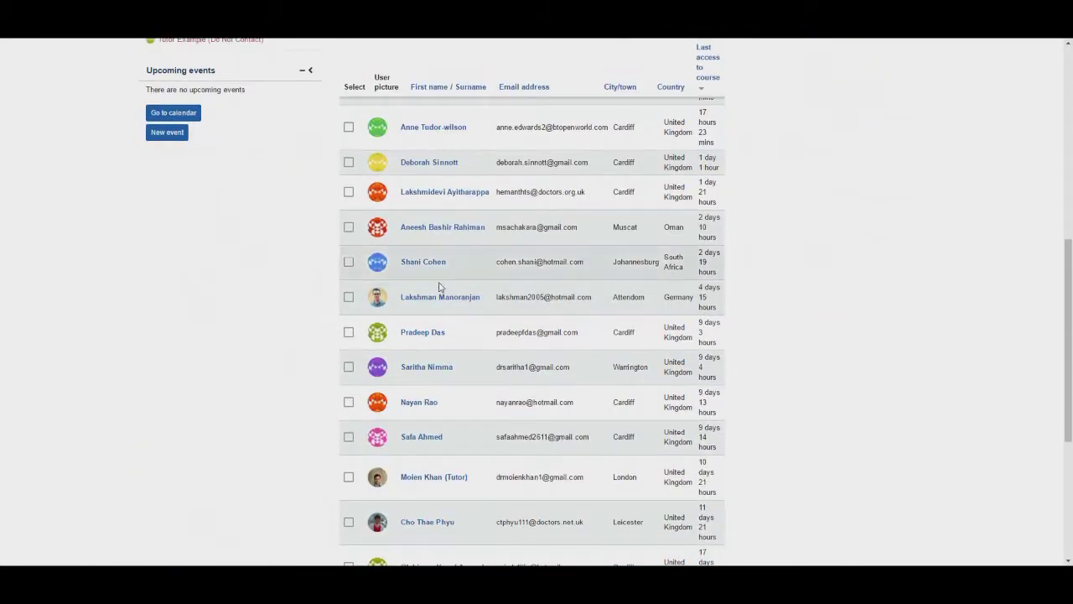
{"action": "left_click", "coordinate": [437, 229]}
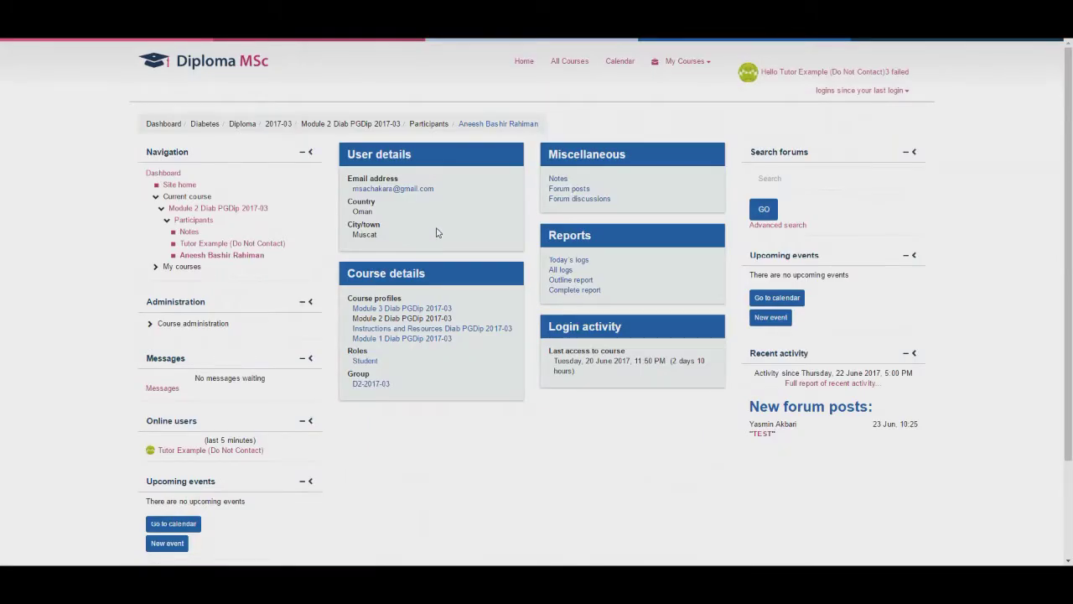
Open the student's Complete report and read down to the portfolio: 1163 words, not graded.
{"action": "left_click", "coordinate": [587, 292]}
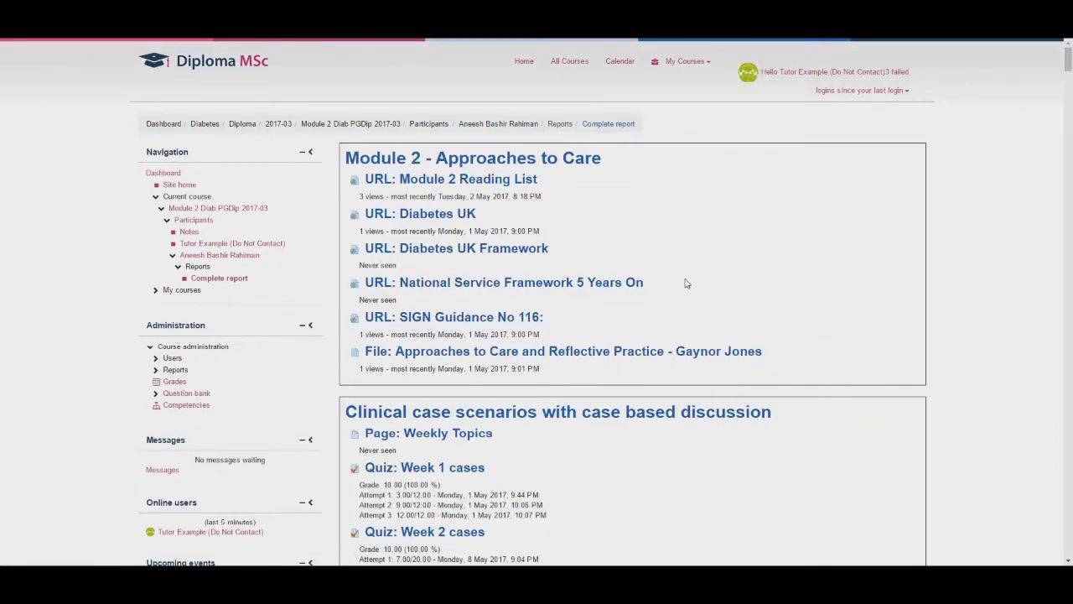
{"action": "scroll", "coordinate": [694, 271], "scroll_direction": "down", "scroll_amount": 1}
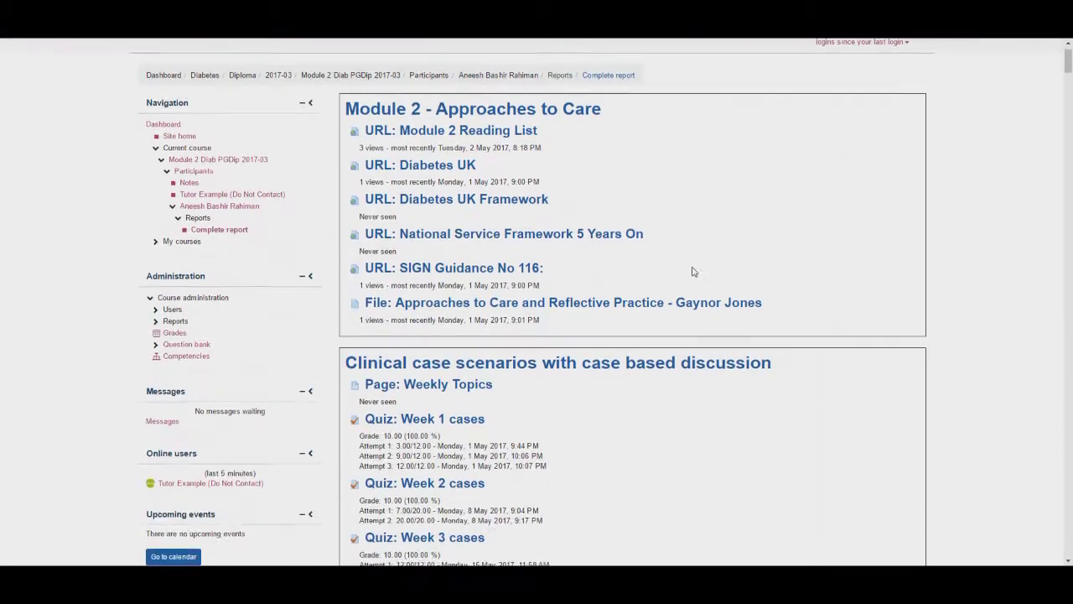
{"action": "scroll", "coordinate": [693, 270], "scroll_direction": "down", "scroll_amount": 3}
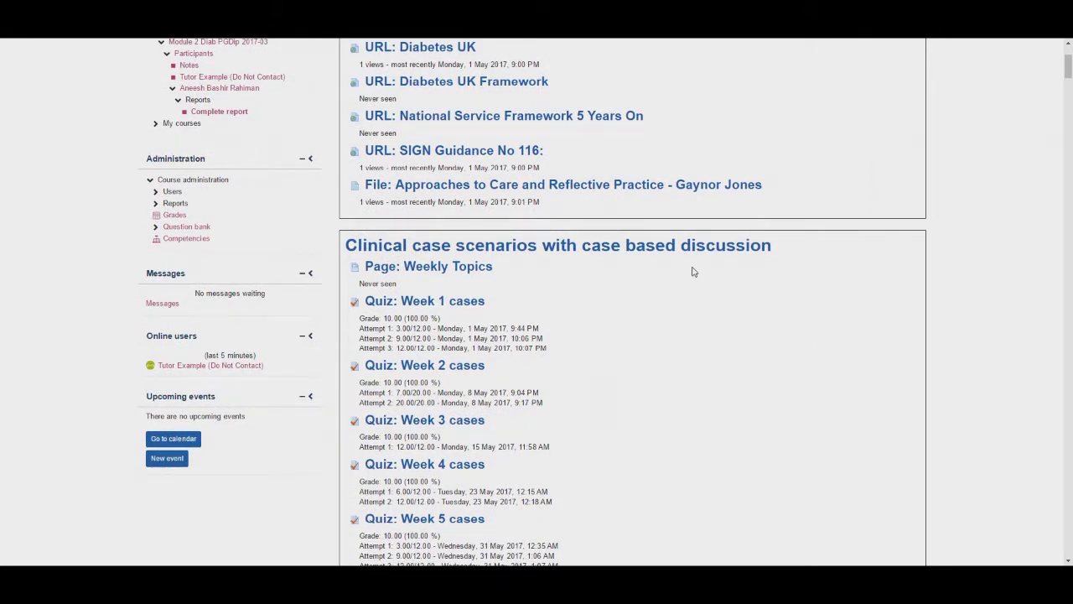
{"action": "scroll", "coordinate": [694, 271], "scroll_direction": "down", "scroll_amount": 10}
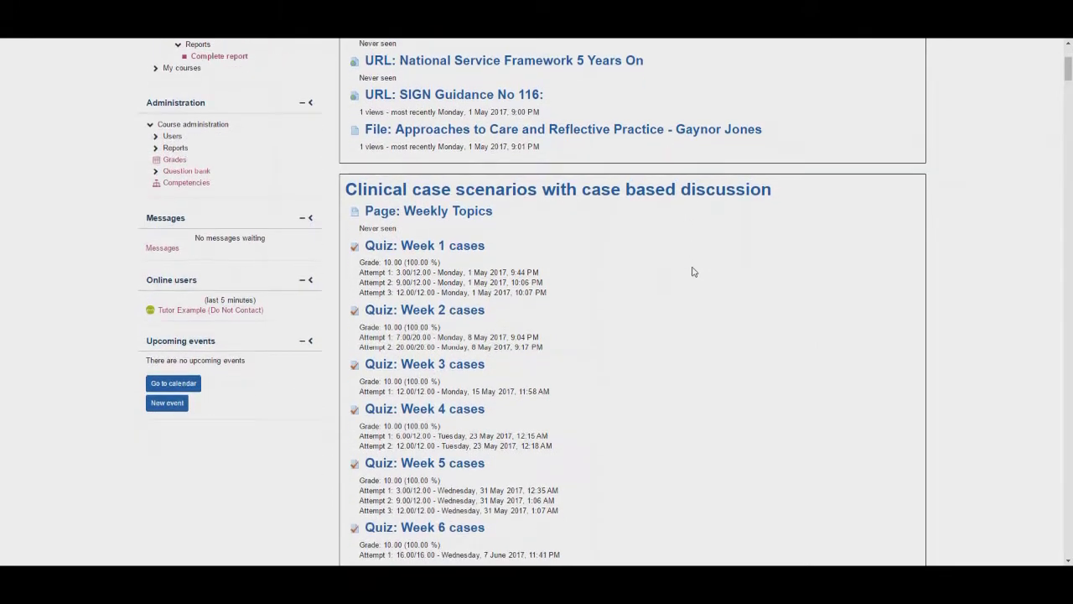
{"action": "scroll", "coordinate": [693, 270], "scroll_direction": "down", "scroll_amount": 5}
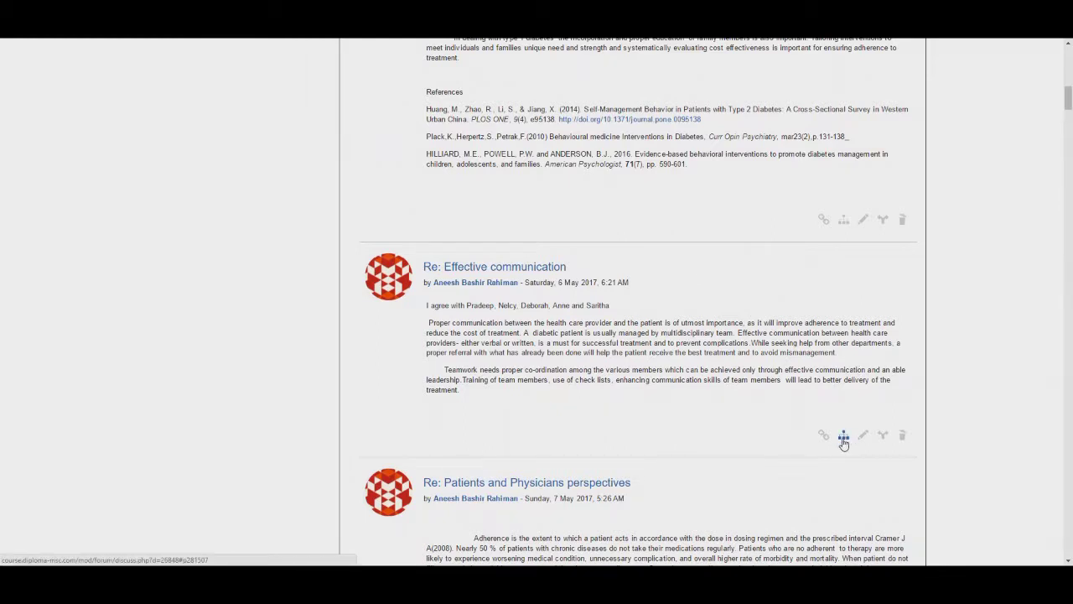
{"action": "scroll", "coordinate": [749, 313], "scroll_direction": "down", "scroll_amount": 10}
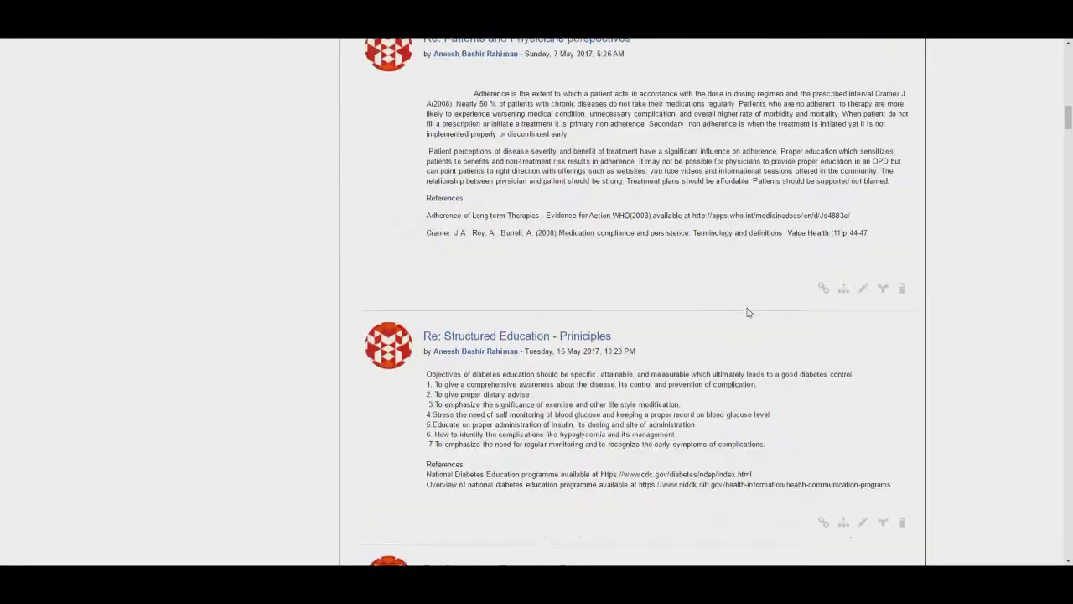
{"action": "scroll", "coordinate": [749, 312], "scroll_direction": "down", "scroll_amount": 10}
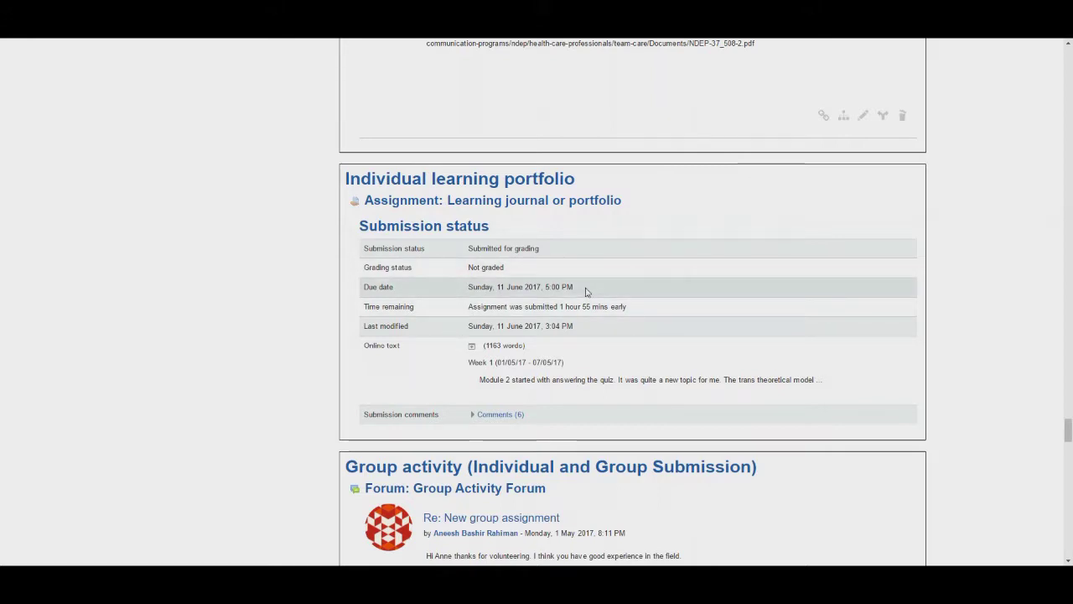
Read through the remainder of the student's Complete report to the bottom.
{"action": "scroll", "coordinate": [585, 293], "scroll_direction": "down", "scroll_amount": 3}
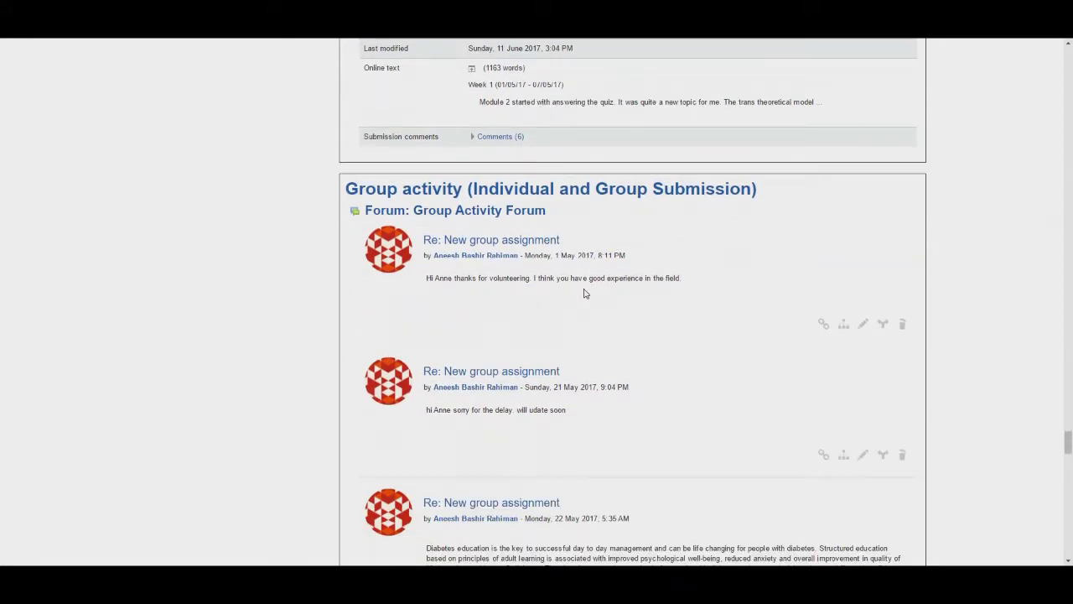
{"action": "scroll", "coordinate": [584, 292], "scroll_direction": "down", "scroll_amount": 2}
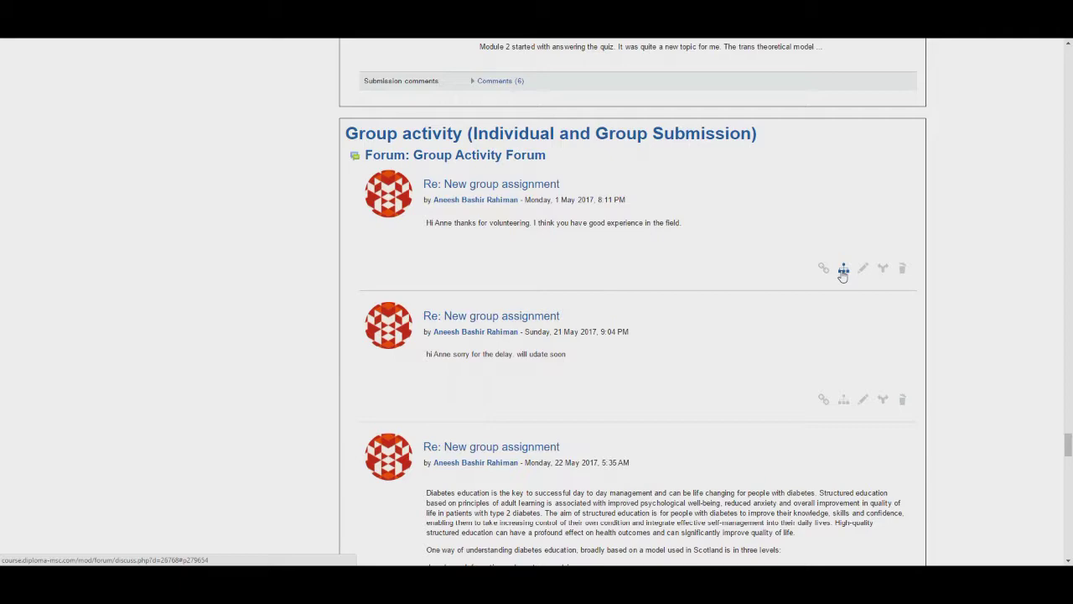
{"action": "scroll", "coordinate": [699, 277], "scroll_direction": "down", "scroll_amount": 15}
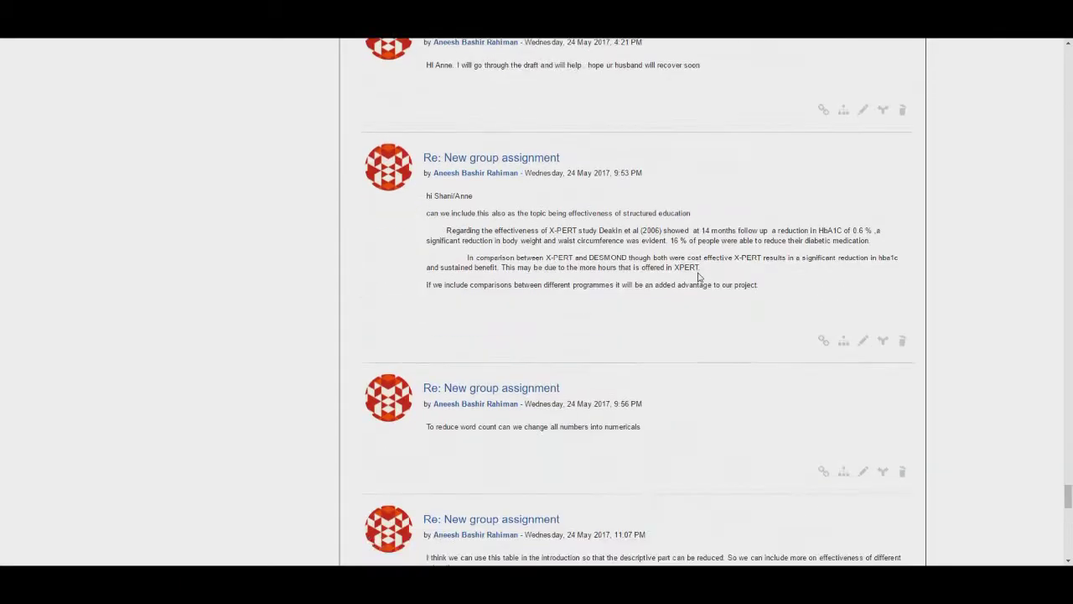
{"action": "scroll", "coordinate": [699, 277], "scroll_direction": "down", "scroll_amount": 1}
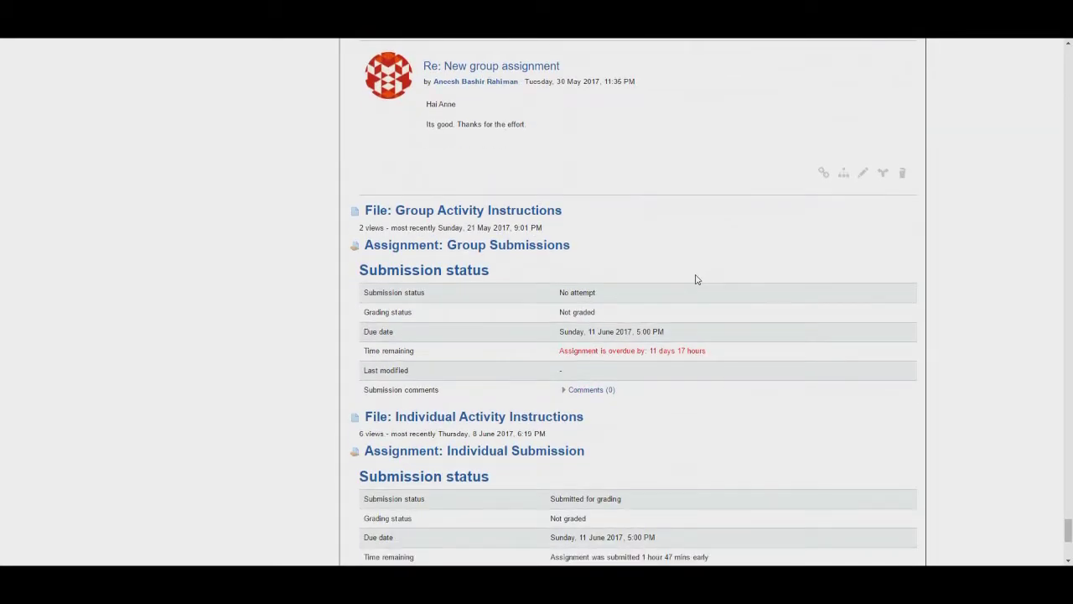
{"action": "scroll", "coordinate": [696, 280], "scroll_direction": "down", "scroll_amount": 3}
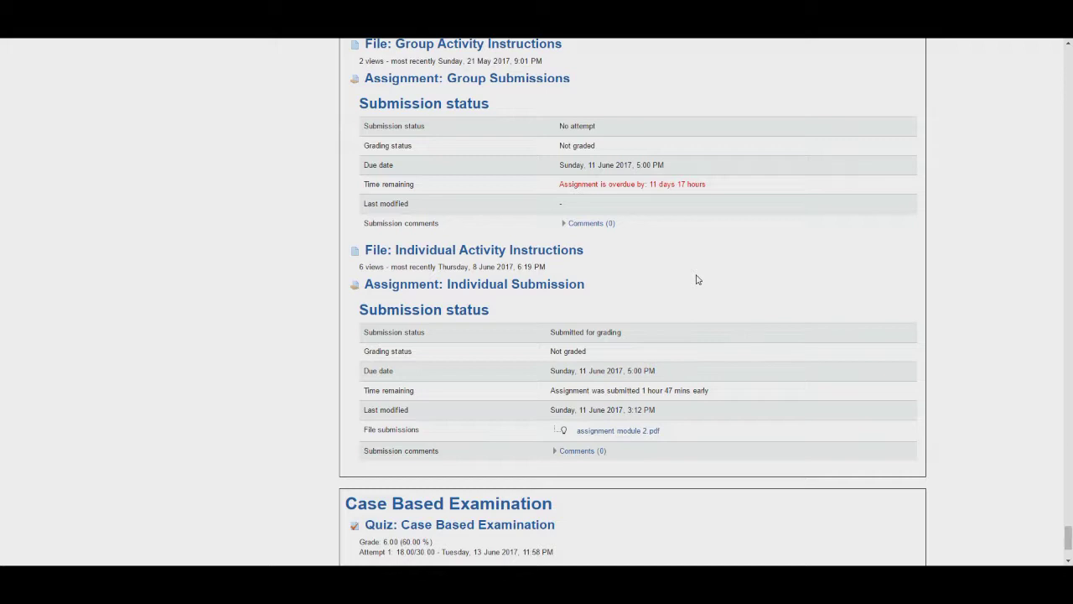
{"action": "scroll", "coordinate": [696, 279], "scroll_direction": "down", "scroll_amount": 3}
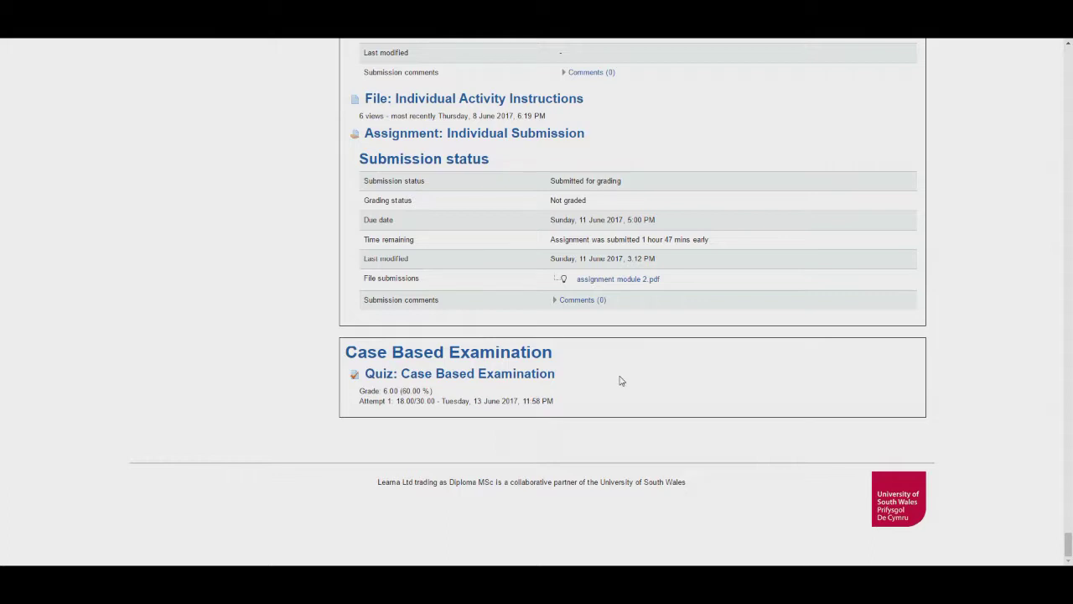
Go back to the Module 2 course page and open Messages from the Messages block.
{"action": "key", "text": "alt+Left"}
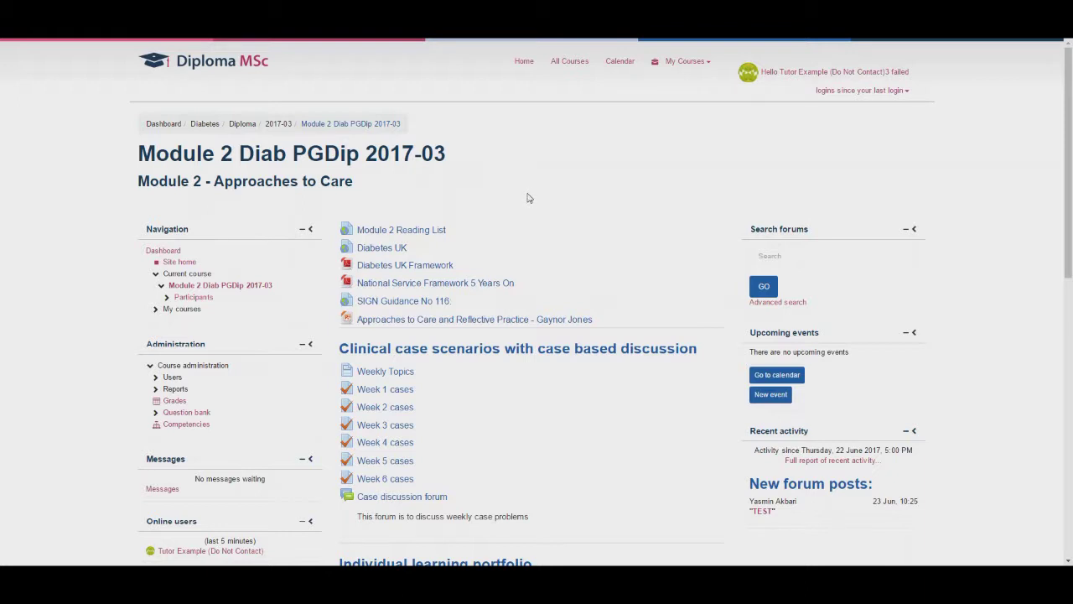
{"action": "scroll", "coordinate": [201, 387], "scroll_direction": "down", "scroll_amount": 2}
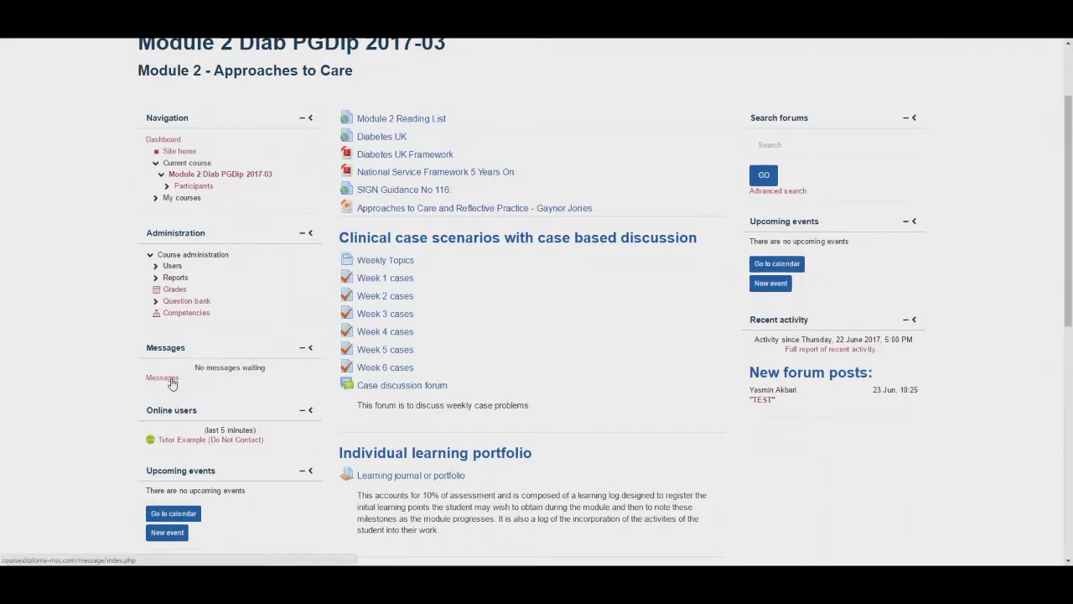
{"action": "left_click", "coordinate": [167, 378]}
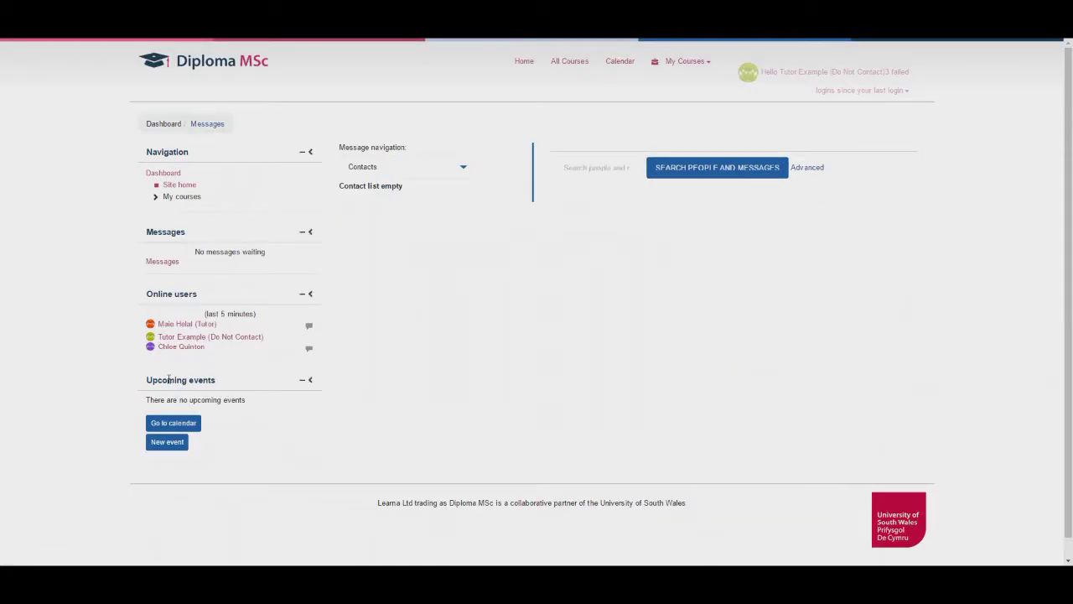
Search people and messages for 'support' and open the support test user's conversation.
{"action": "left_click", "coordinate": [464, 168]}
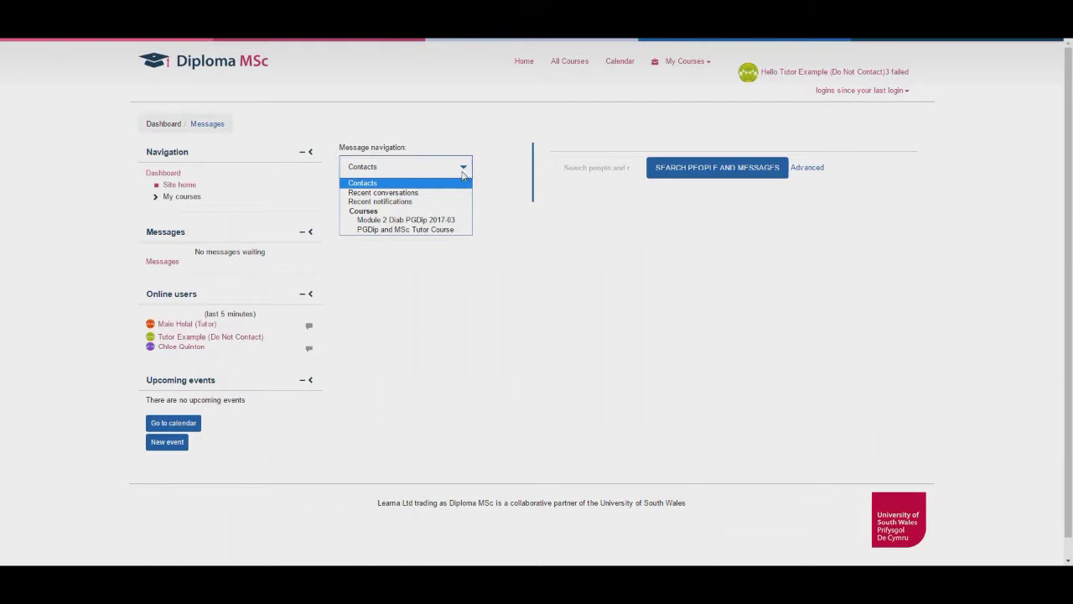
{"action": "left_click", "coordinate": [592, 167]}
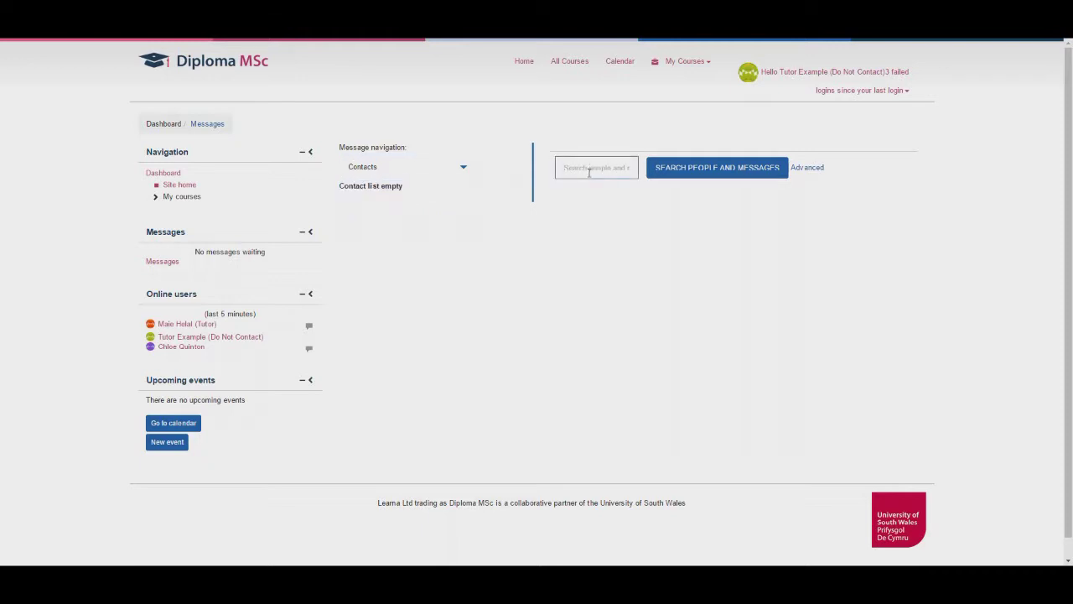
{"action": "type", "text": "support"}
{"action": "key", "text": "Return"}
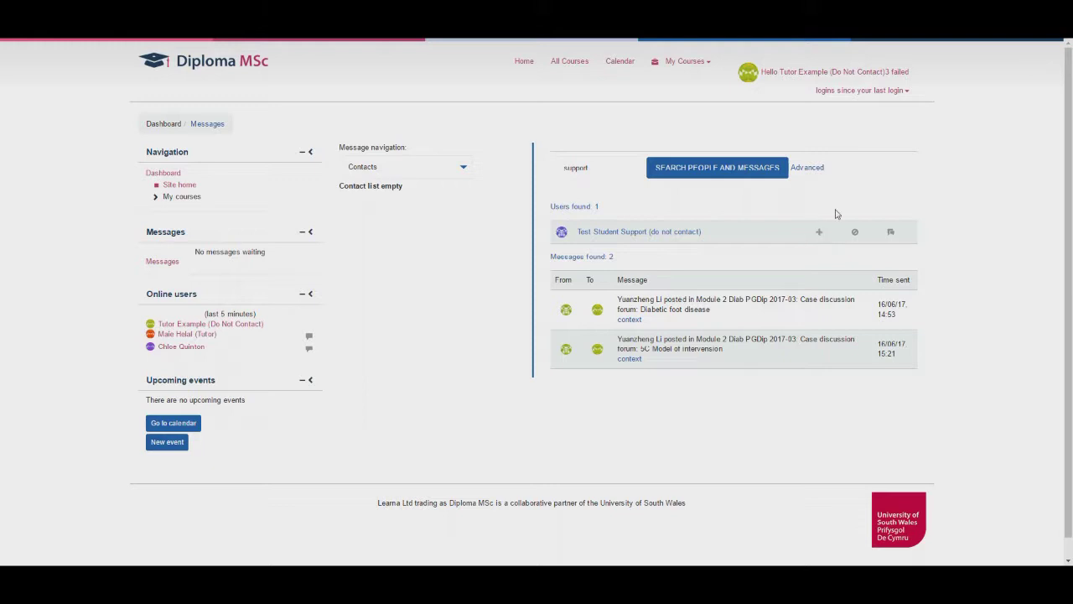
{"action": "left_click", "coordinate": [892, 237]}
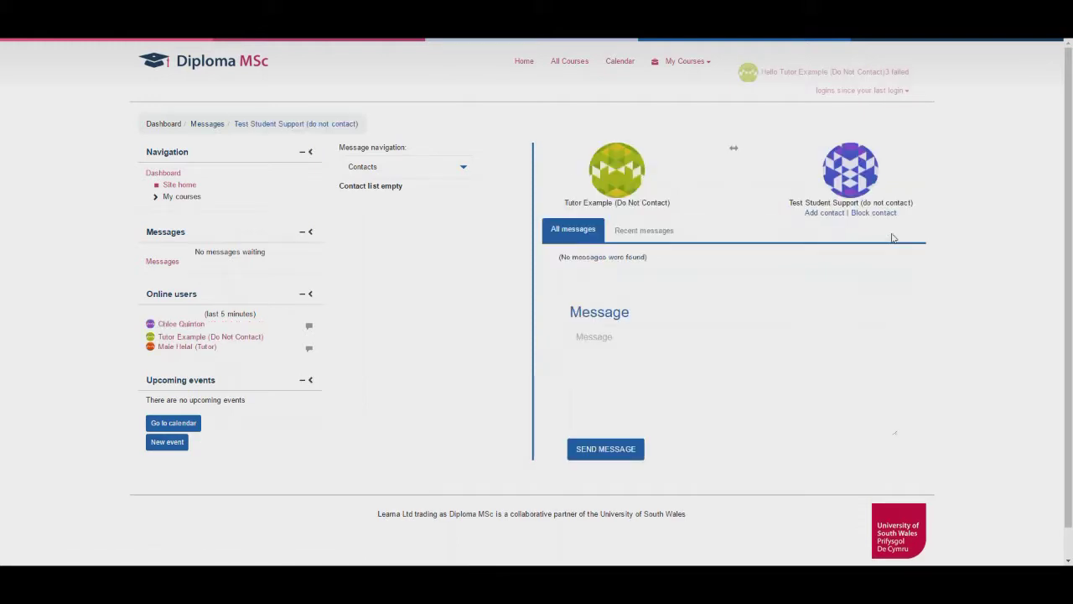
{"action": "left_click", "coordinate": [643, 361]}
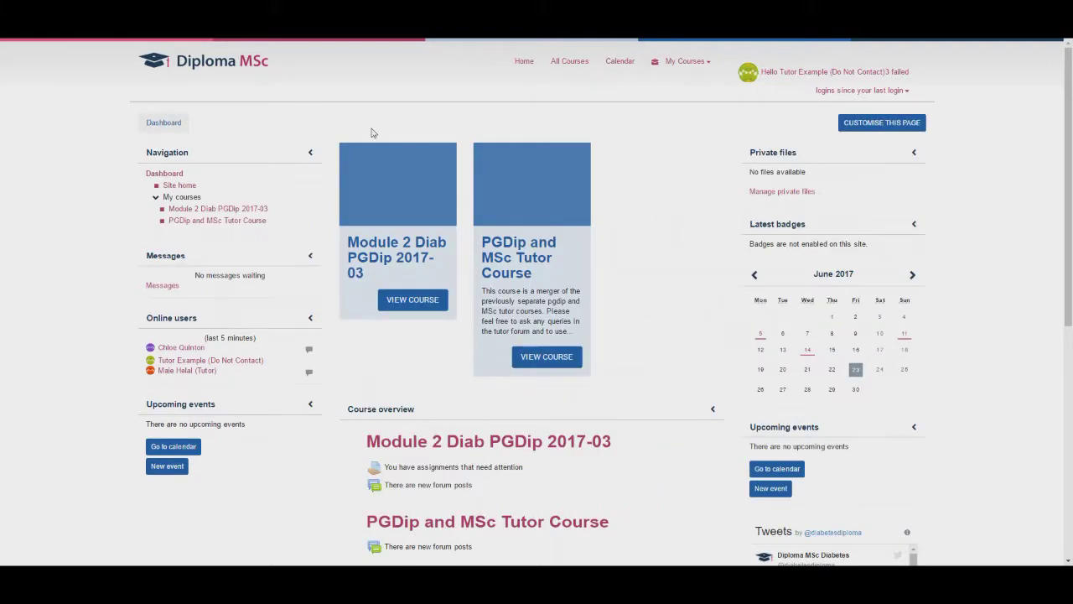
Open the Site home page, dock the Navigation block, then undock it back into the page.
{"action": "left_click", "coordinate": [191, 186]}
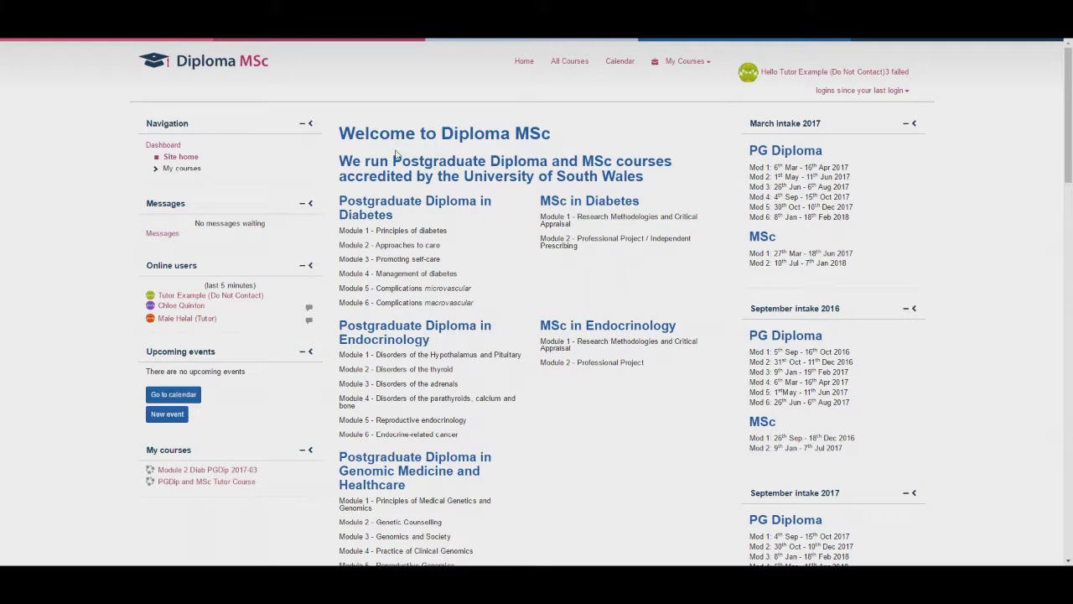
{"action": "left_click", "coordinate": [310, 124]}
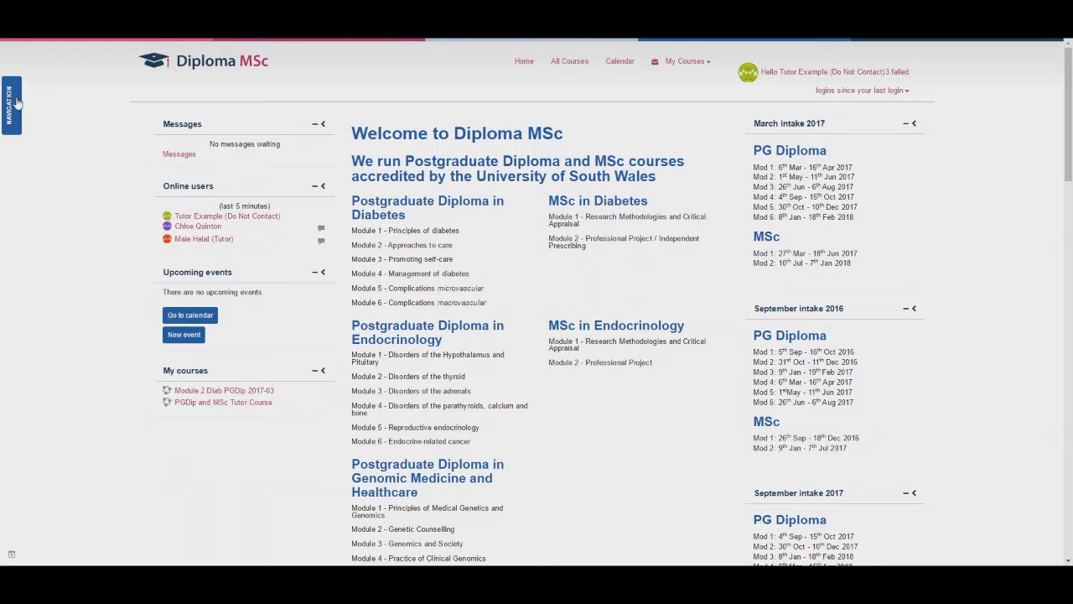
{"action": "mouse_move", "coordinate": [16, 104]}
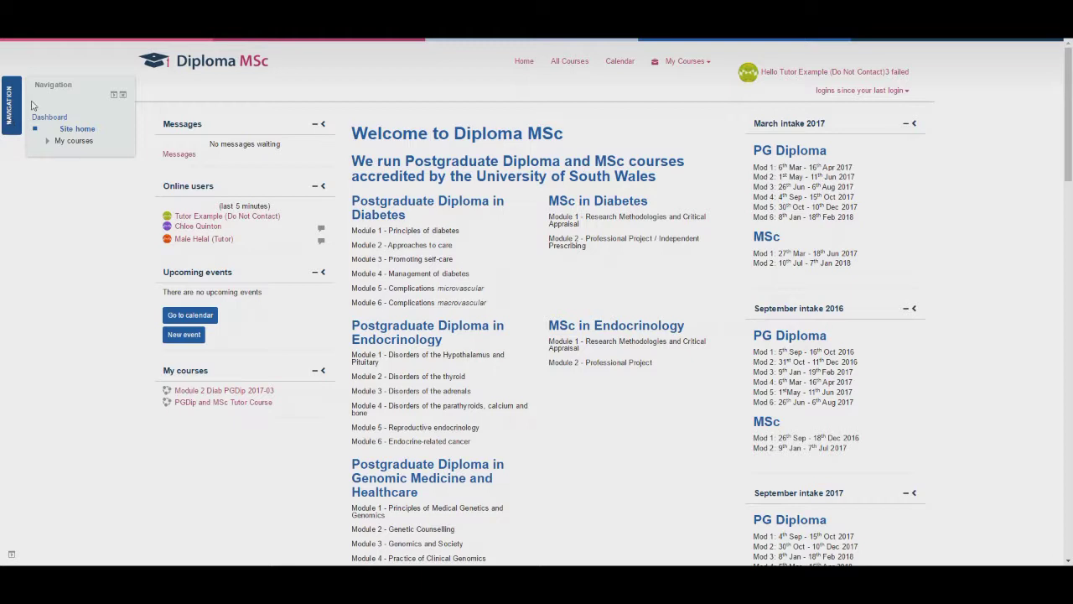
{"action": "left_click", "coordinate": [114, 95]}
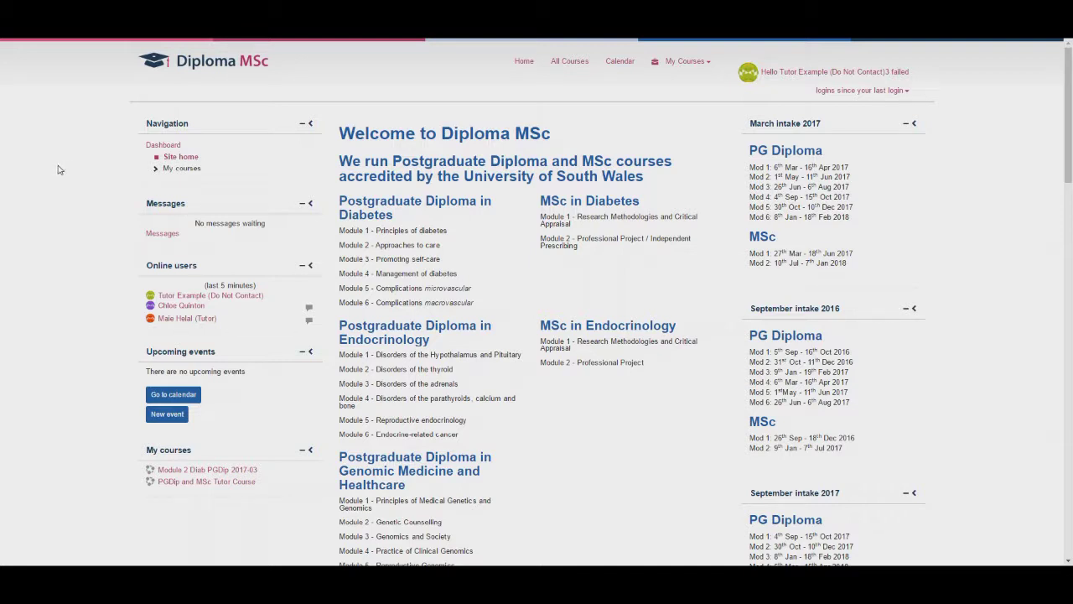
Open the Tutor Forum in the PGDip and MSc Tutor Course via My courses.
{"action": "left_click", "coordinate": [156, 169]}
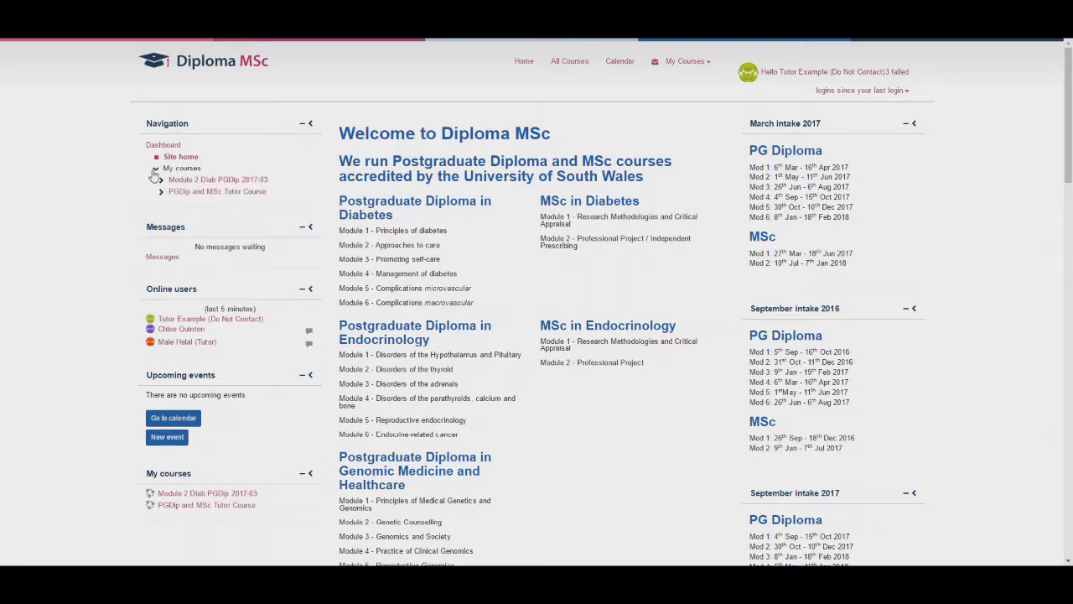
{"action": "left_click", "coordinate": [201, 193]}
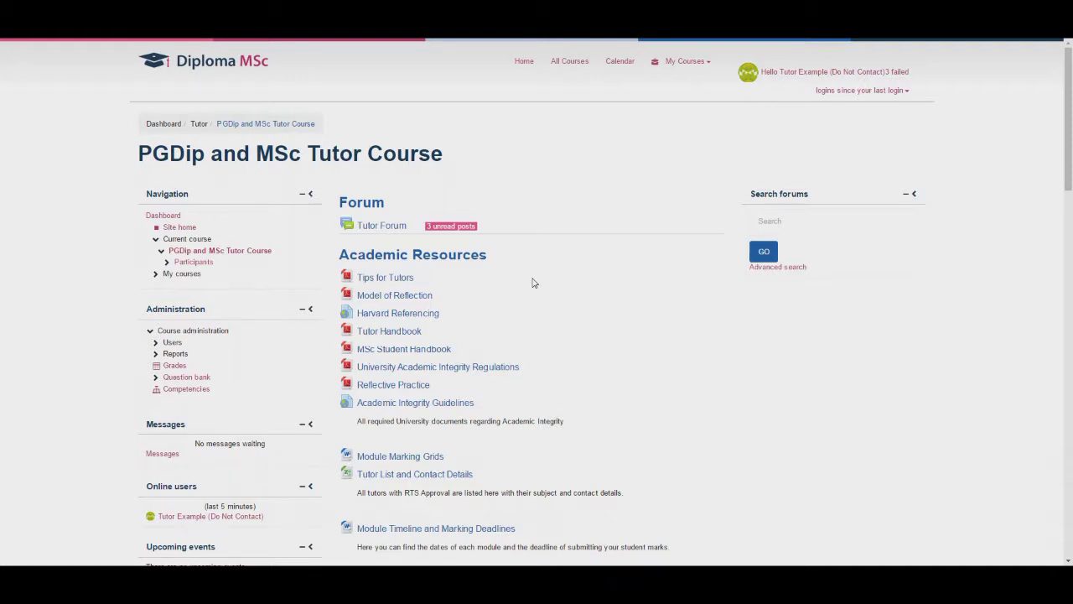
{"action": "left_click", "coordinate": [399, 230]}
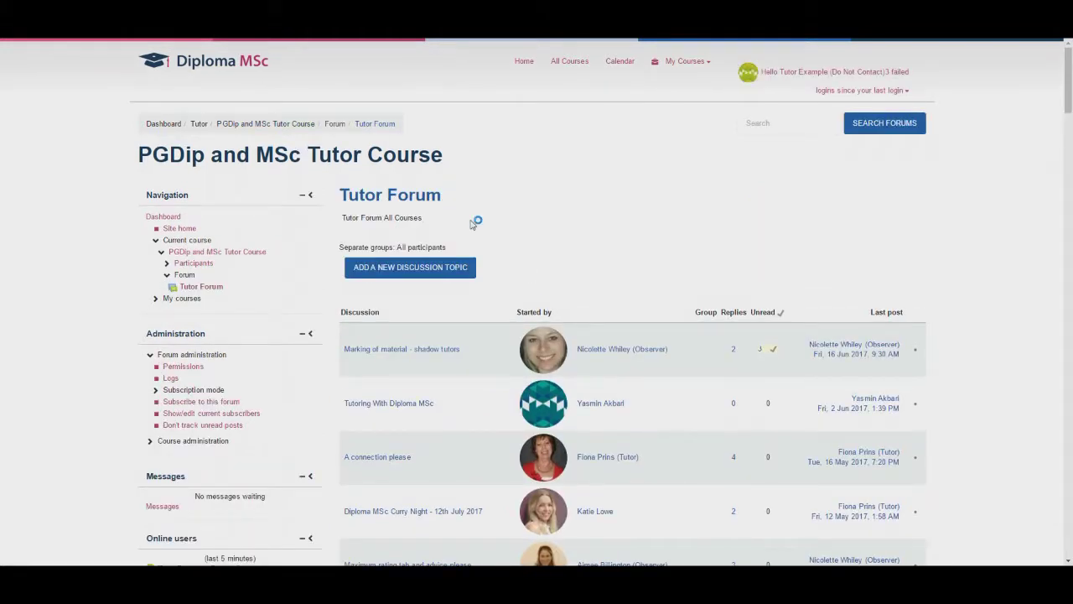